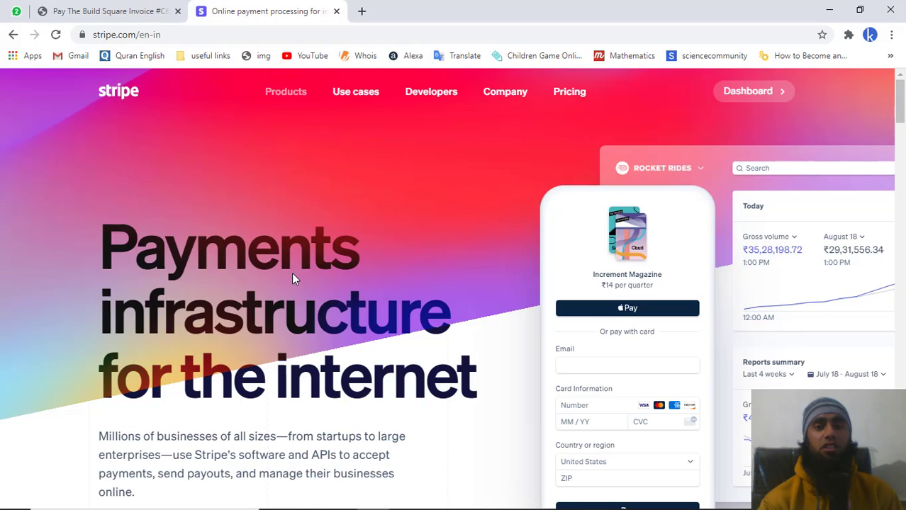
- Log into the Stripe Dashboard from stripe.com to reach the Ecomyard Inc. home page
mouse_move(285, 92)
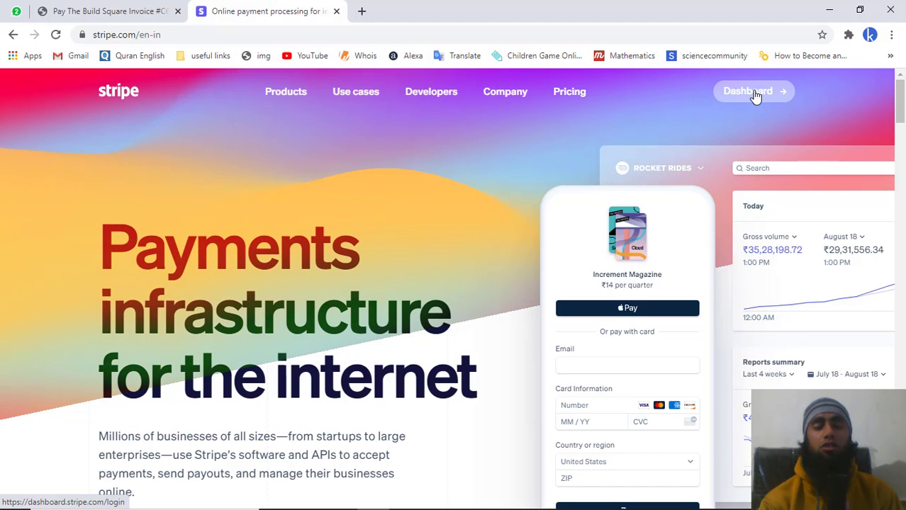
left_click(755, 95)
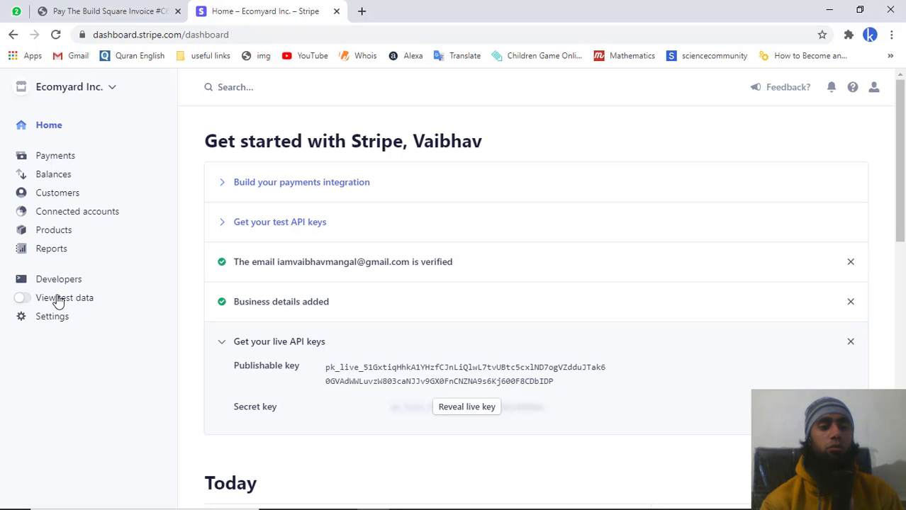
- Turn on test data, then search 'invoi' and open the Customers > Invoices list
left_click(59, 300)
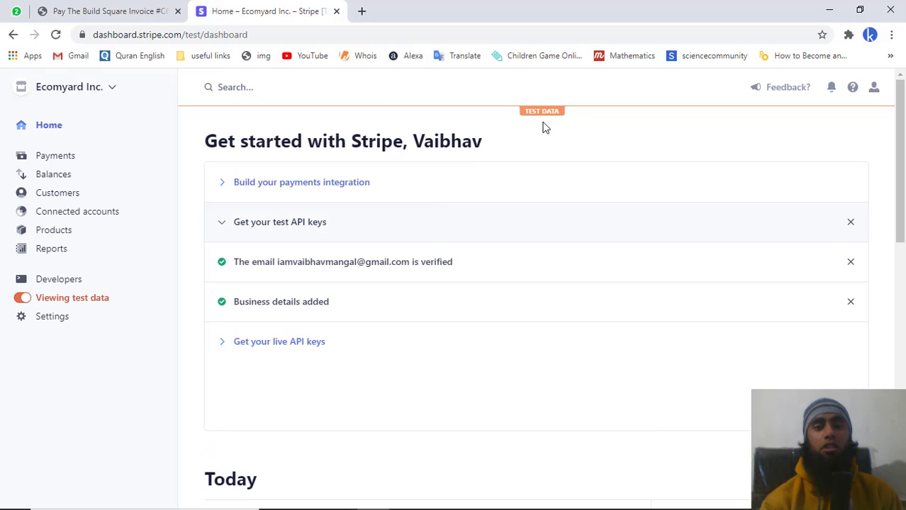
left_click(303, 79)
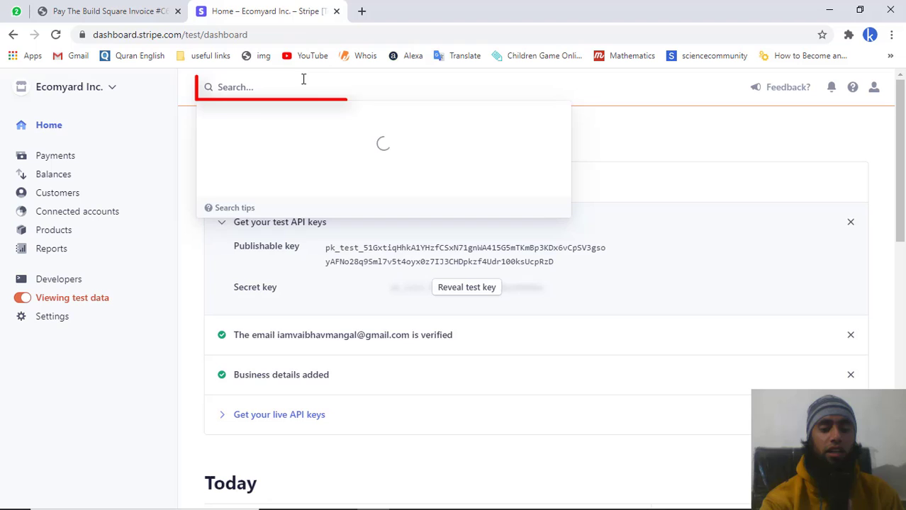
type("in")
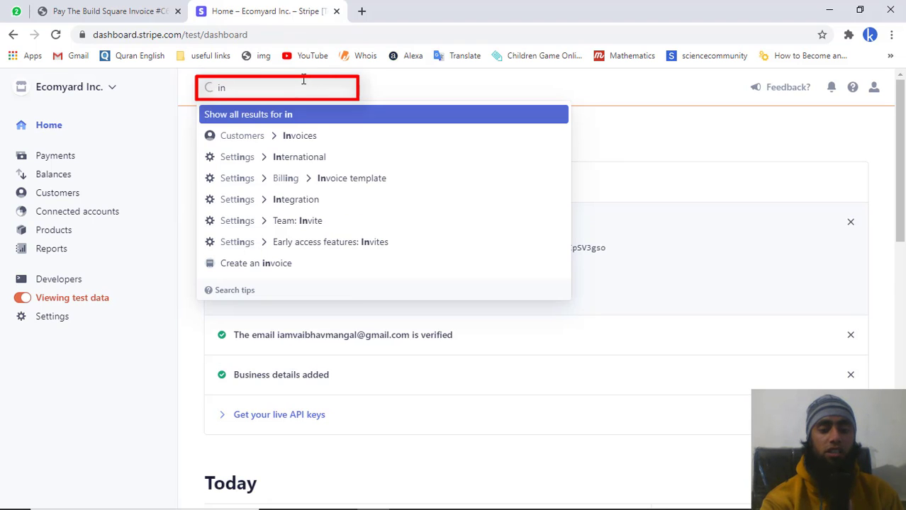
type("voices")
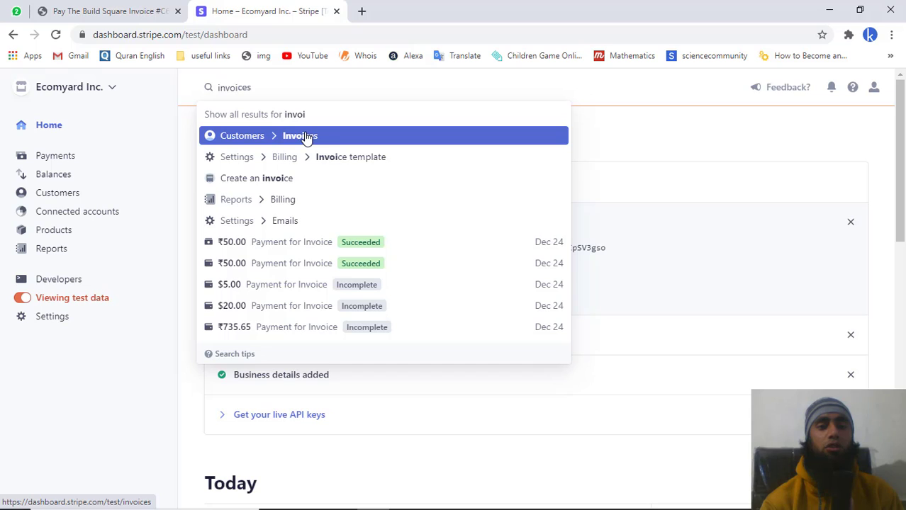
left_click(306, 138)
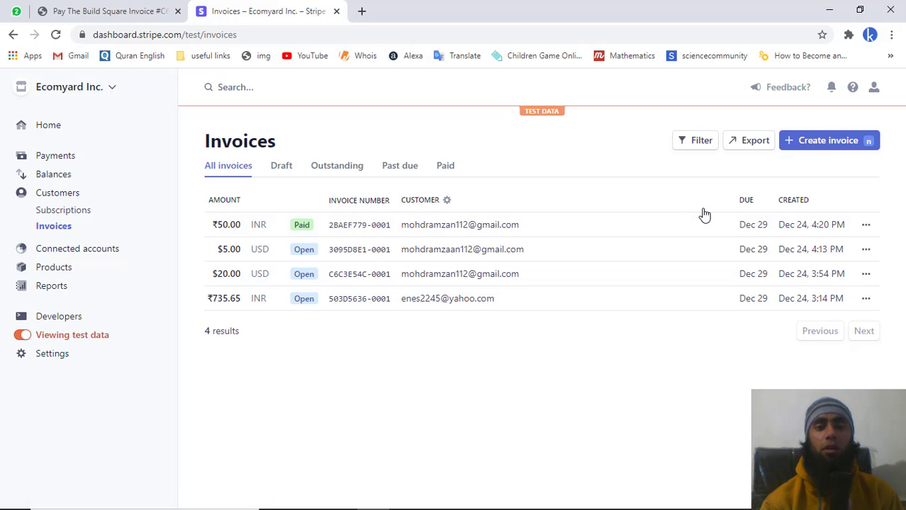
- Start a new test invoice and enter My Name as the customer to add
left_click(825, 142)
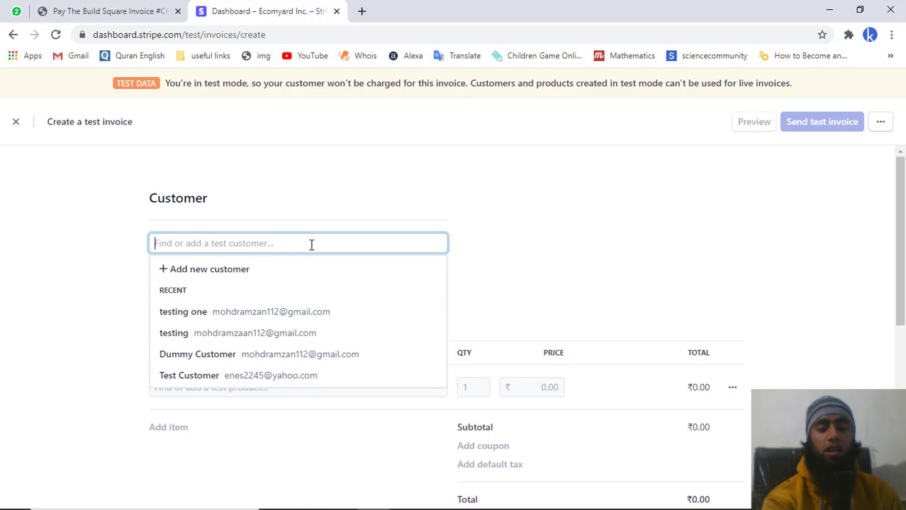
type("Cu")
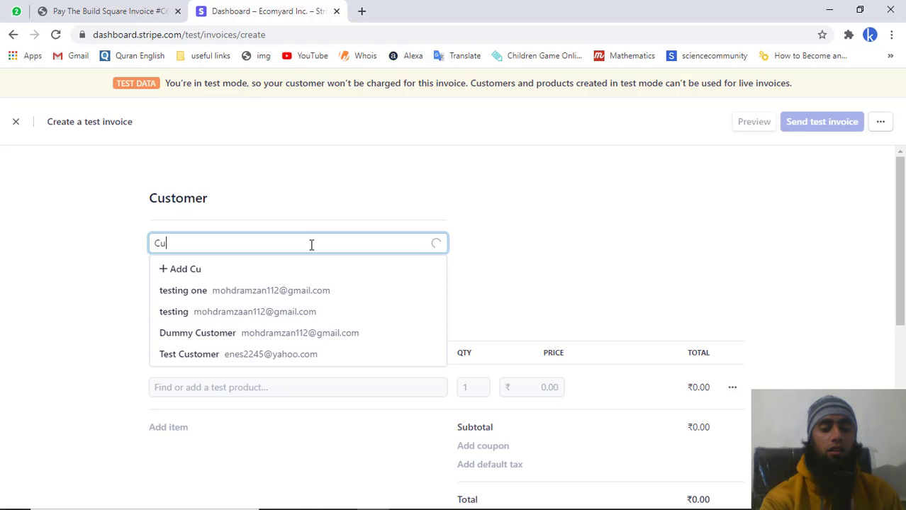
type("st")
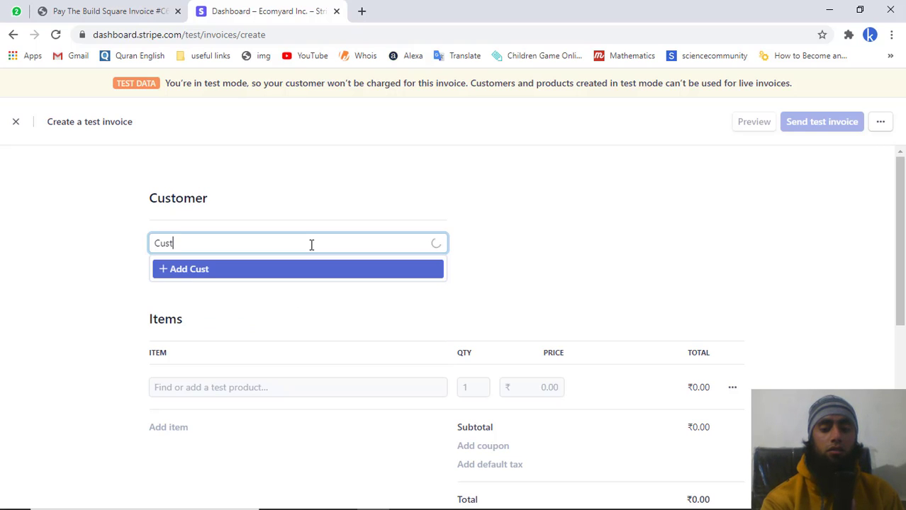
type("omer")
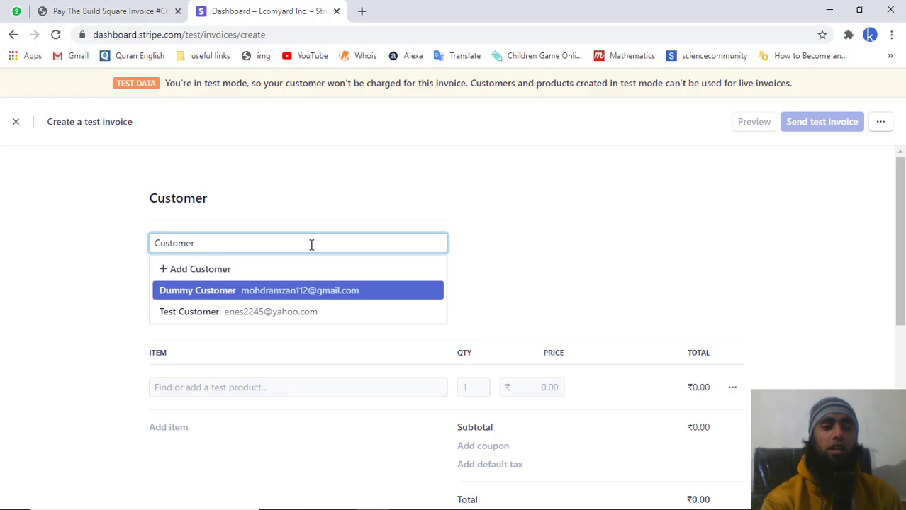
key("ctrl+a")
key("BackSpace")
type("My ")
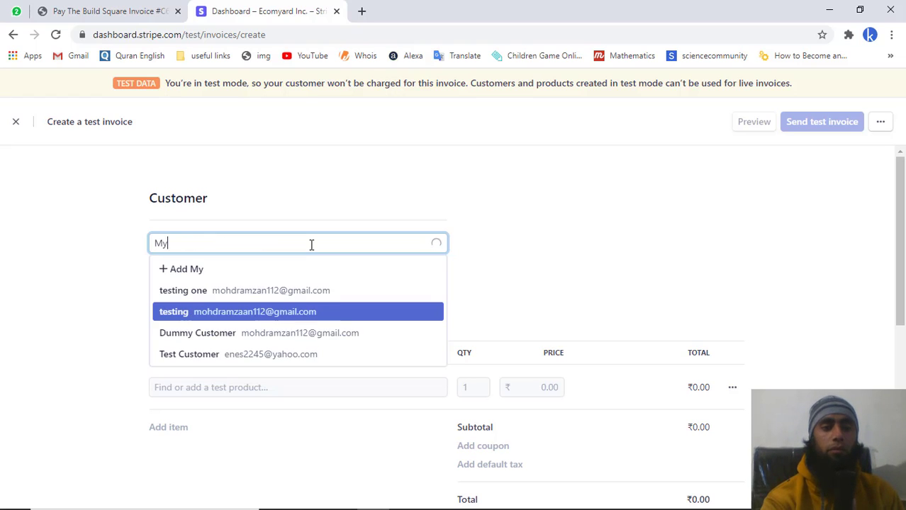
type("Name")
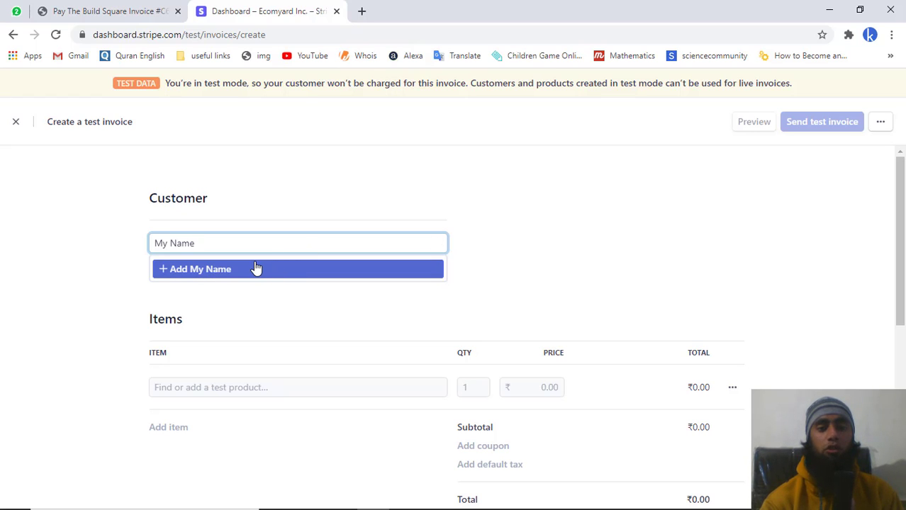
- Add customer My Name with a saved account email and the description Digital service
left_click(221, 269)
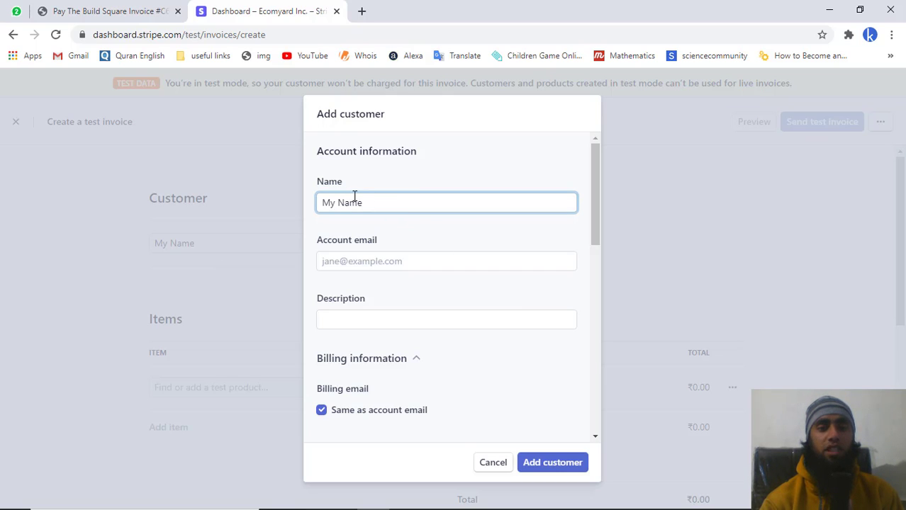
left_click(382, 261)
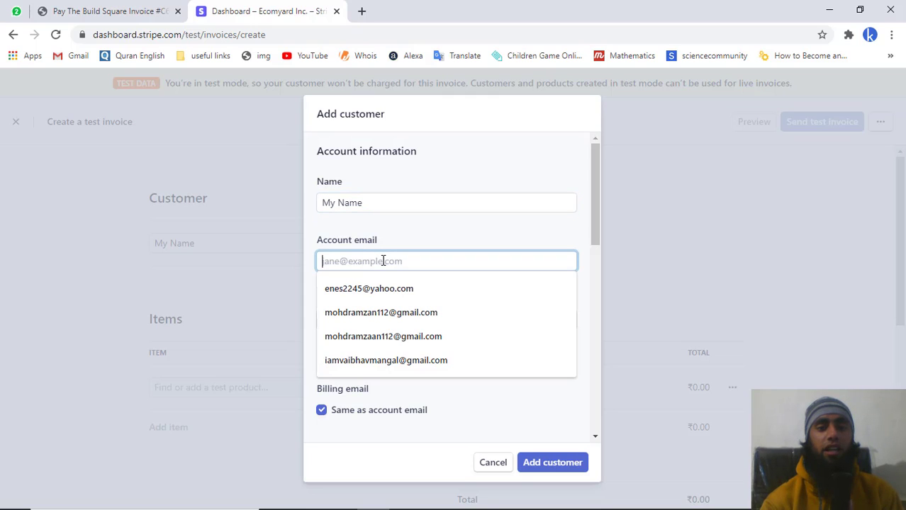
left_click(377, 334)
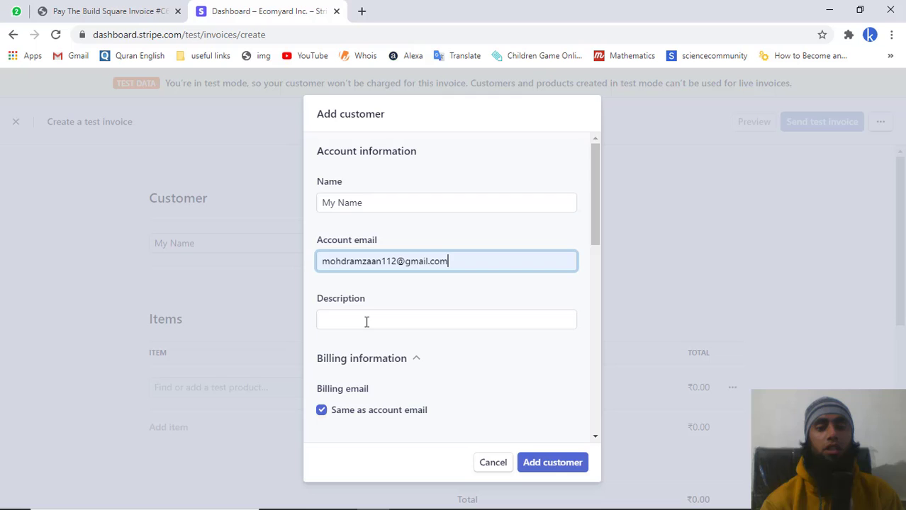
left_click(366, 322)
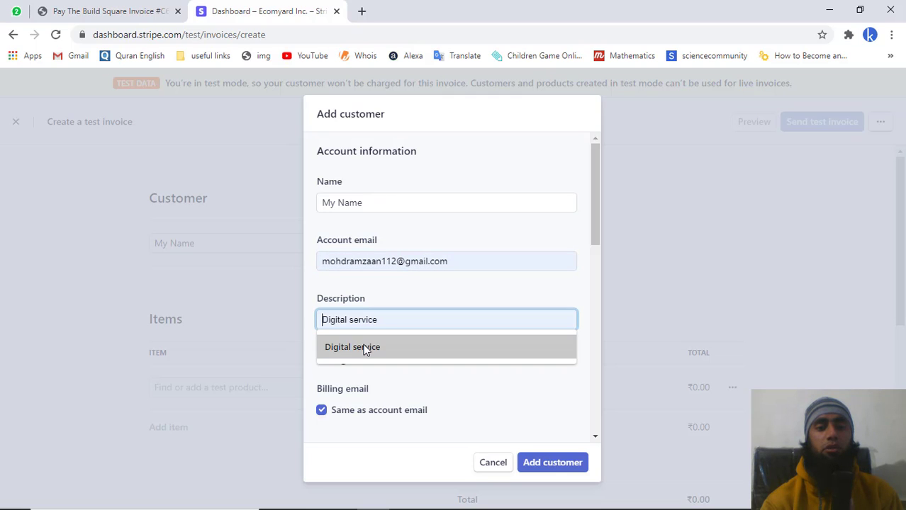
left_click(363, 346)
scroll(364, 348, "down", 2)
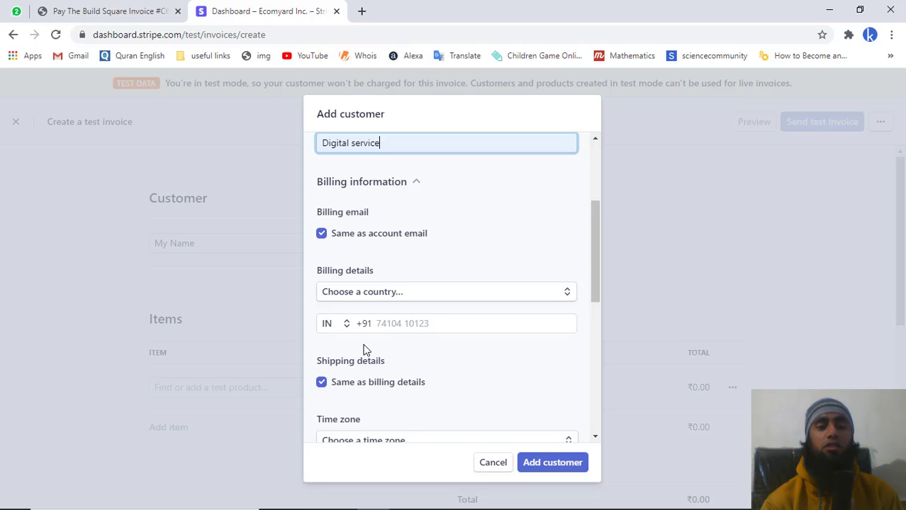
scroll(363, 348, "down", 1)
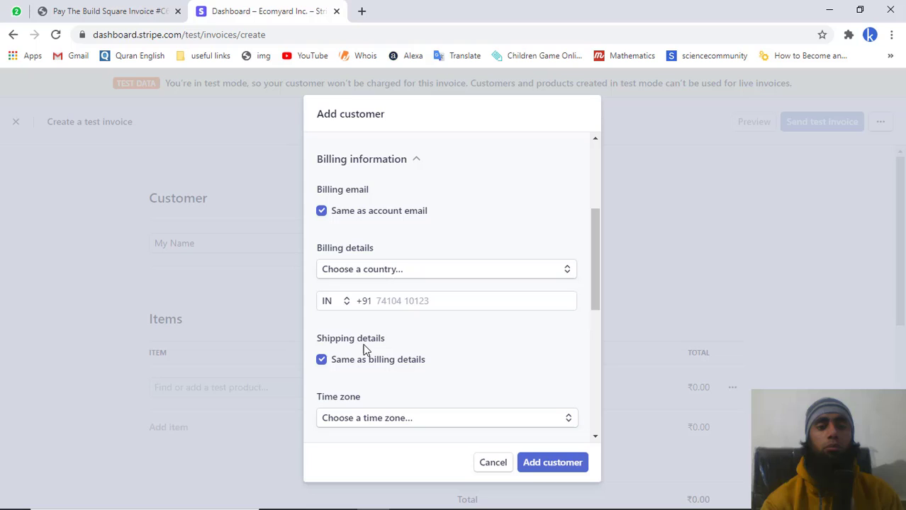
- Set the billing country to India and fill in the customer's two address lines and city
left_click(388, 269)
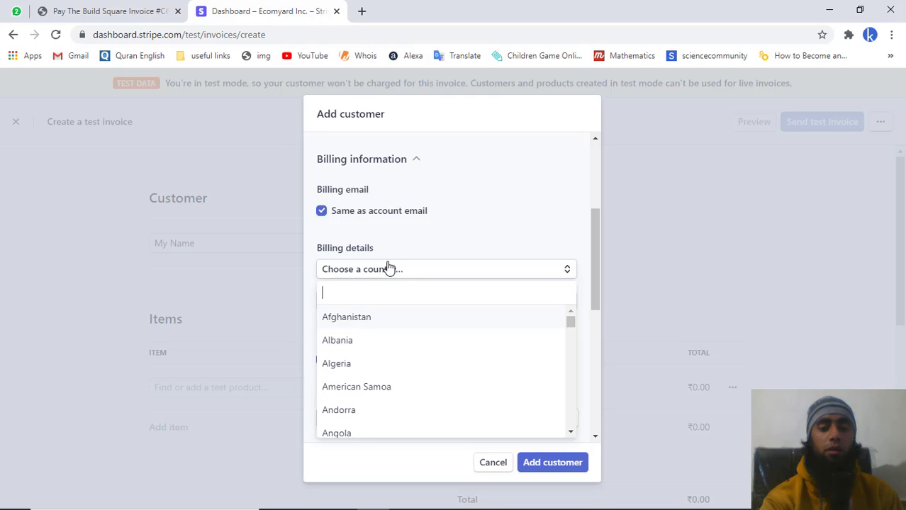
type("indi")
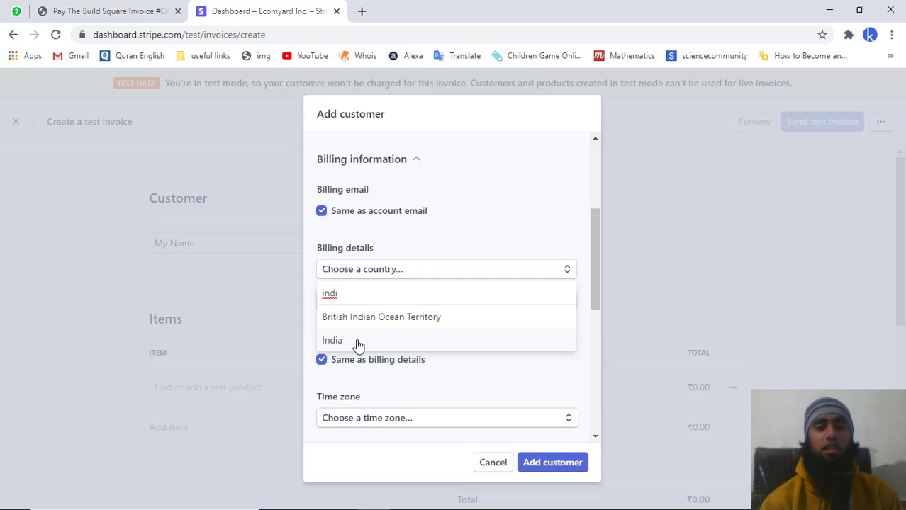
left_click(358, 342)
left_click(359, 301)
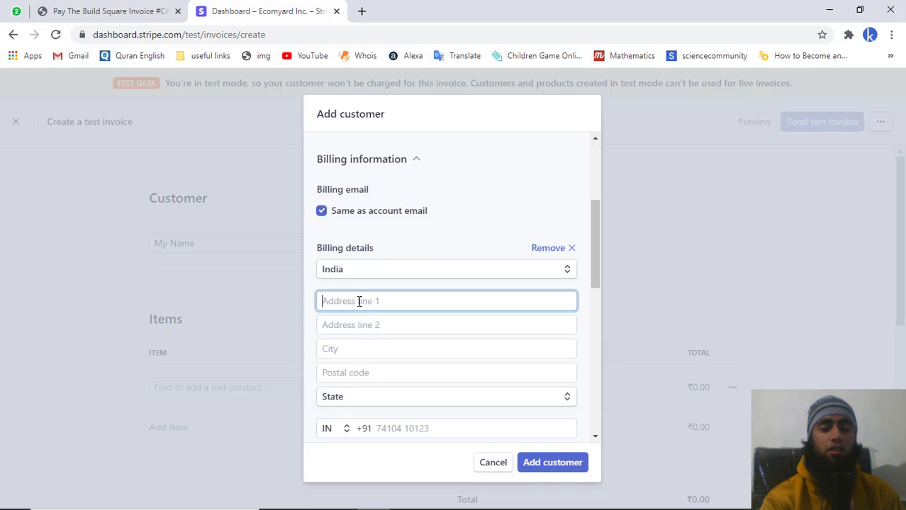
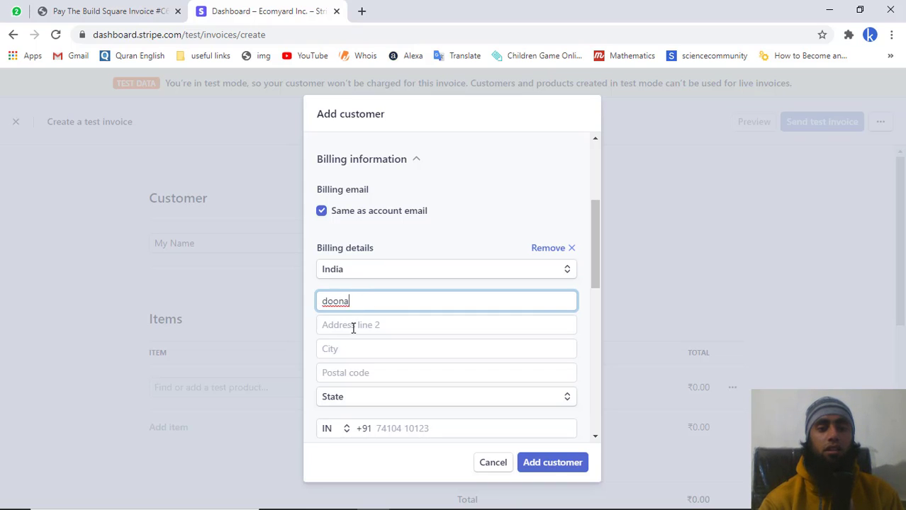
left_click(353, 326)
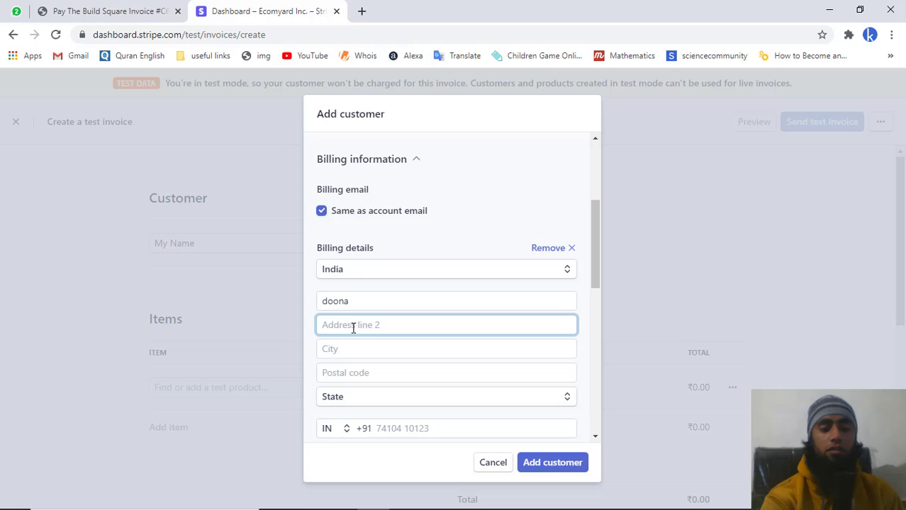
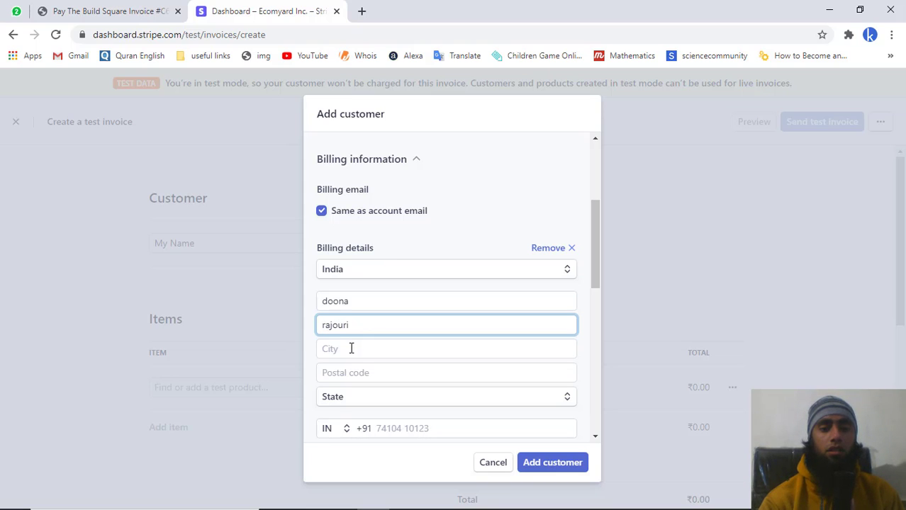
left_click(351, 349)
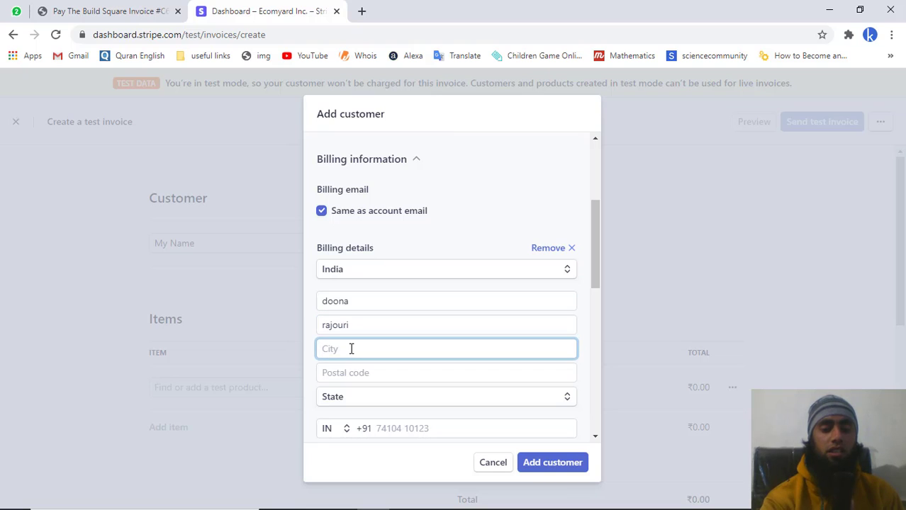
type("ra")
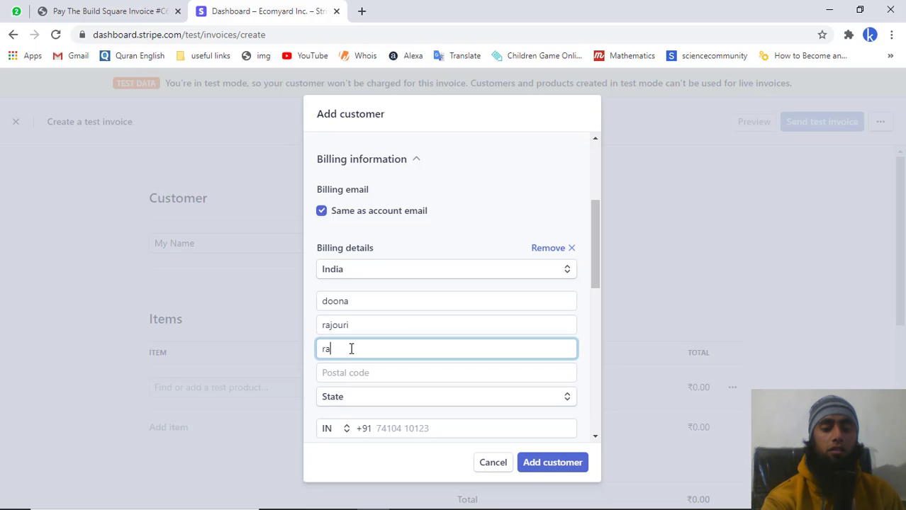
type("jouri")
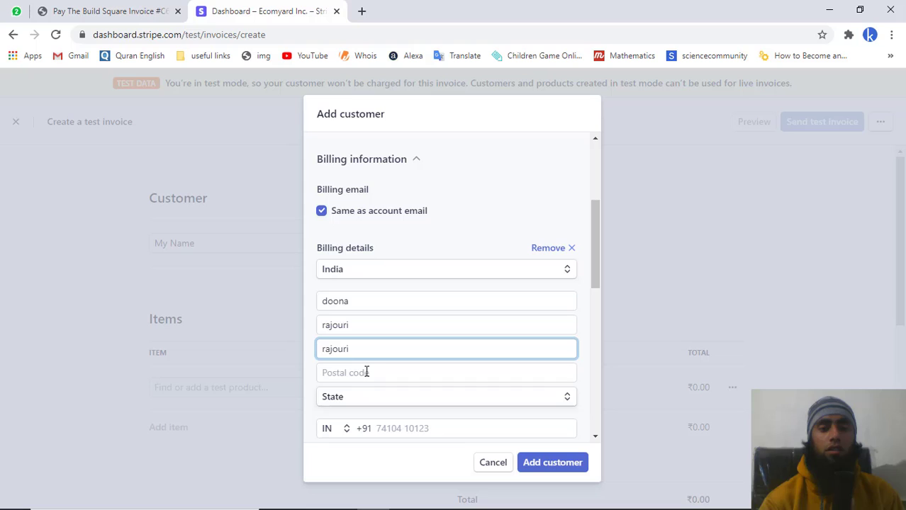
- Enter the customer's postal code and choose Jammu & Kashmir as the billing state
left_click(366, 369)
type("1")
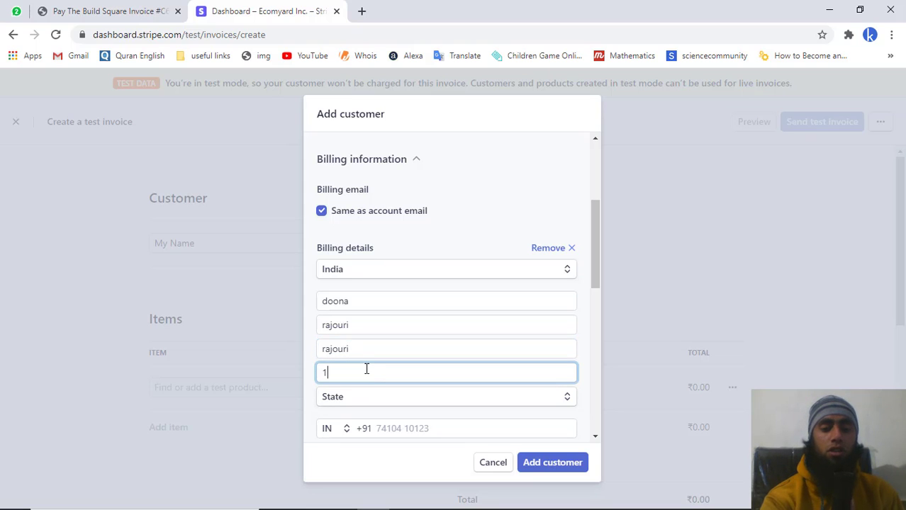
type("85")
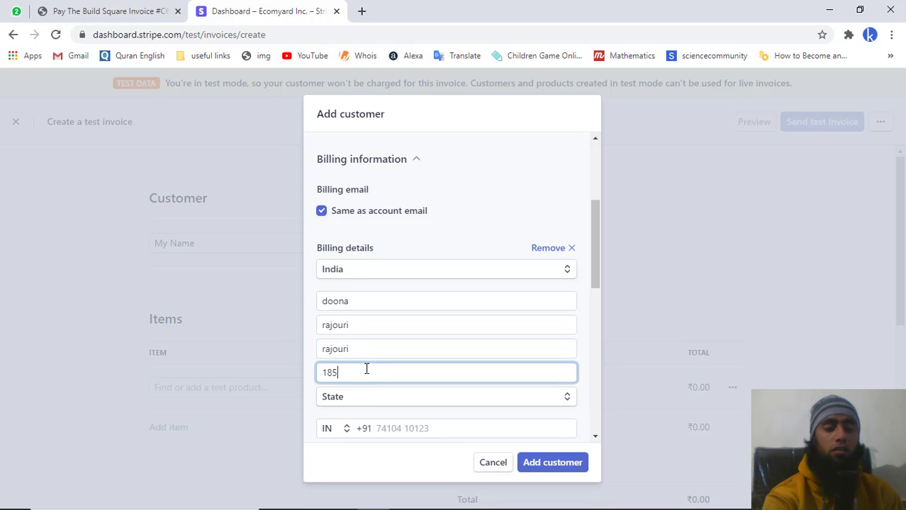
type("132")
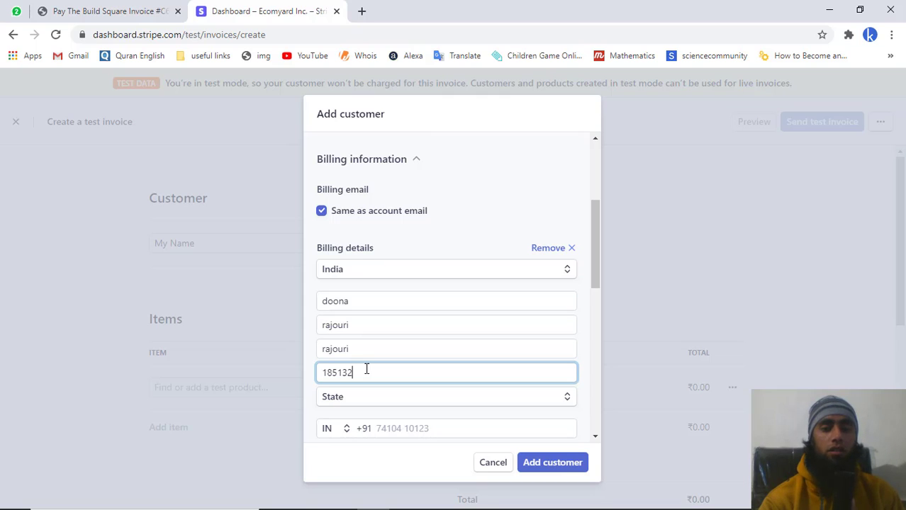
left_click(364, 402)
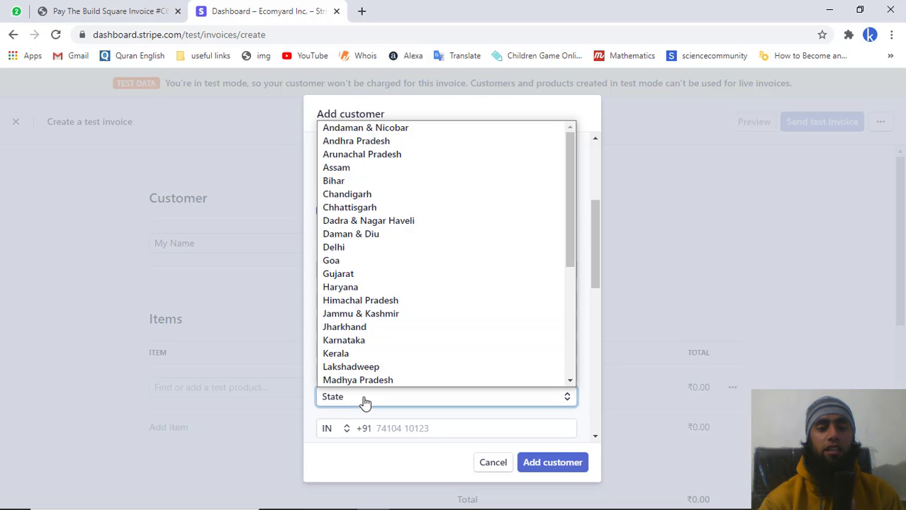
scroll(368, 319, "down", 1)
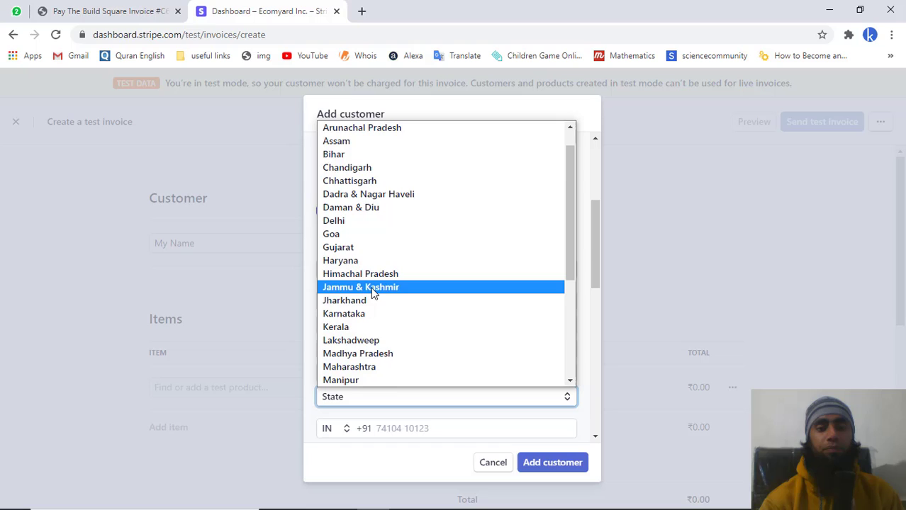
left_click(372, 289)
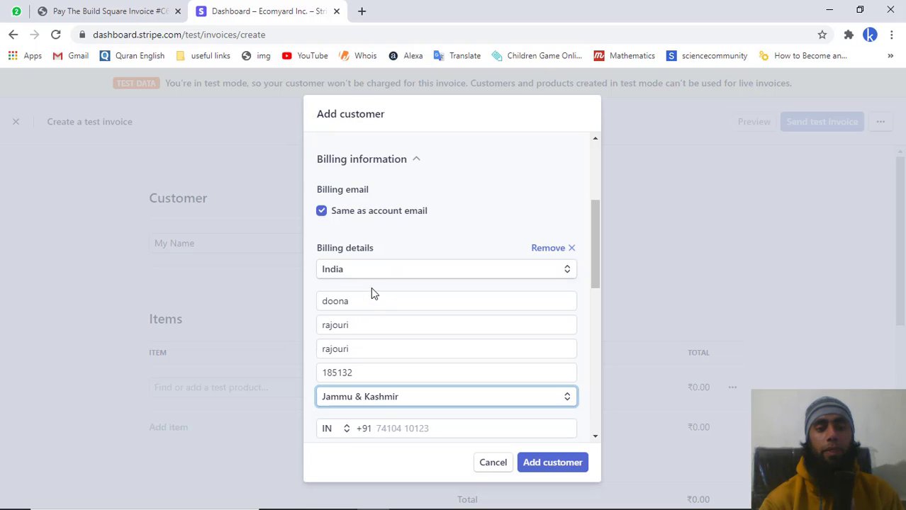
- Fill in the customer's phone number from autofill and set the currency to INR - Indian Rupee
left_click(408, 429)
left_click(411, 449)
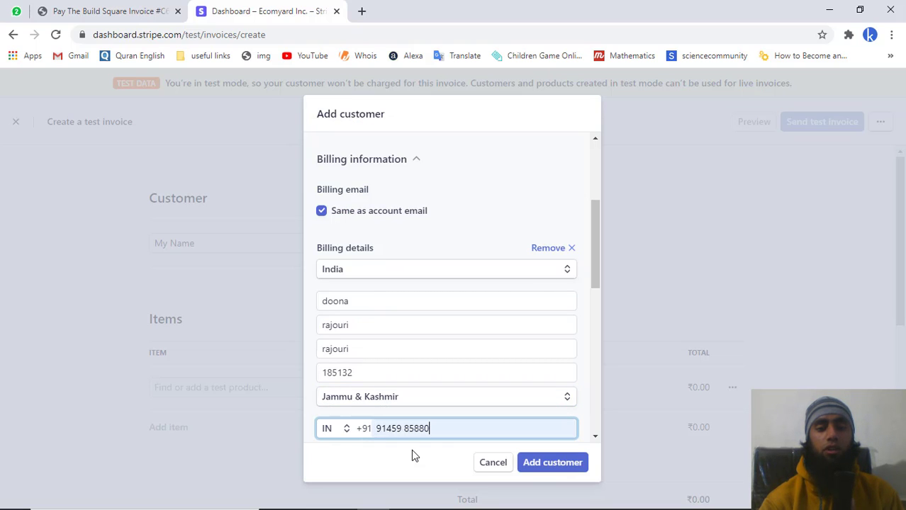
left_click(411, 450)
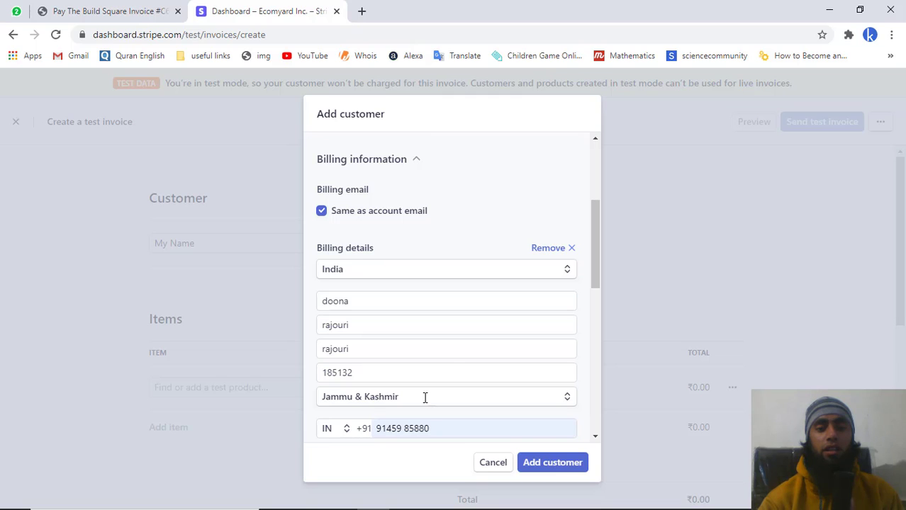
scroll(443, 348, "down", 4)
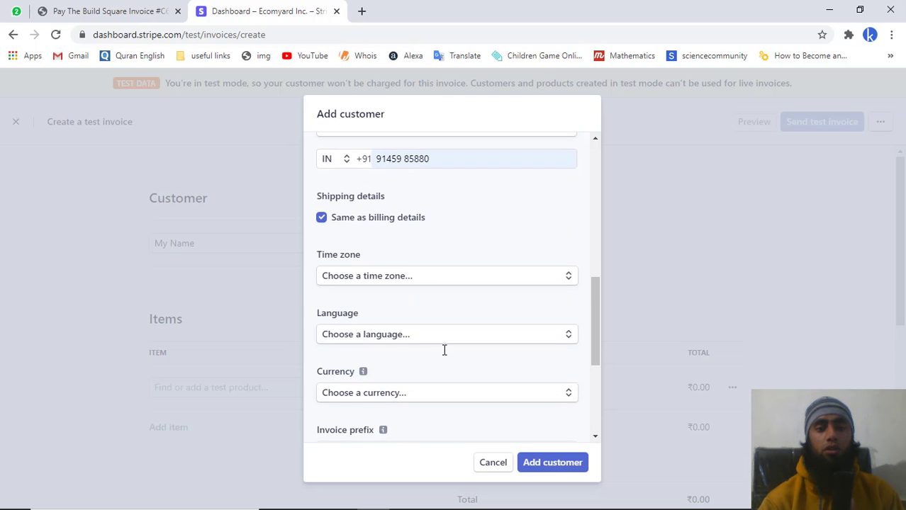
scroll(445, 350, "down", 1)
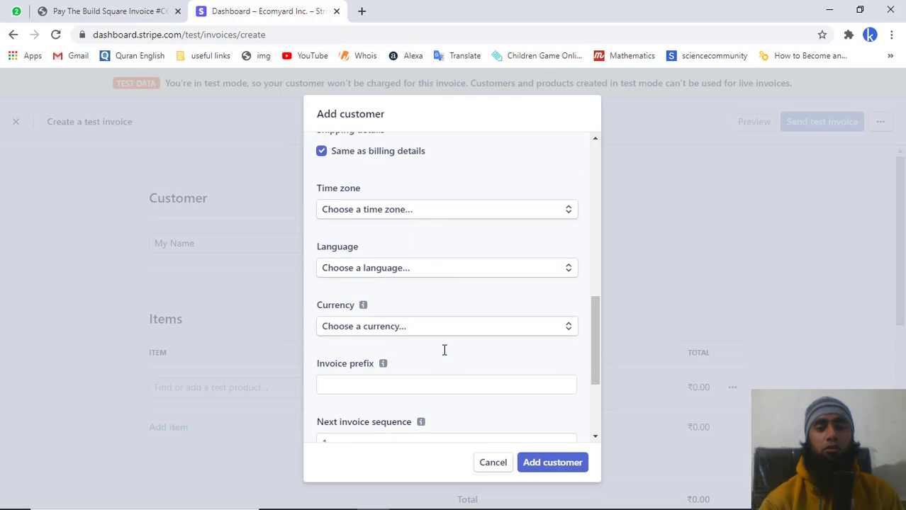
left_click(410, 329)
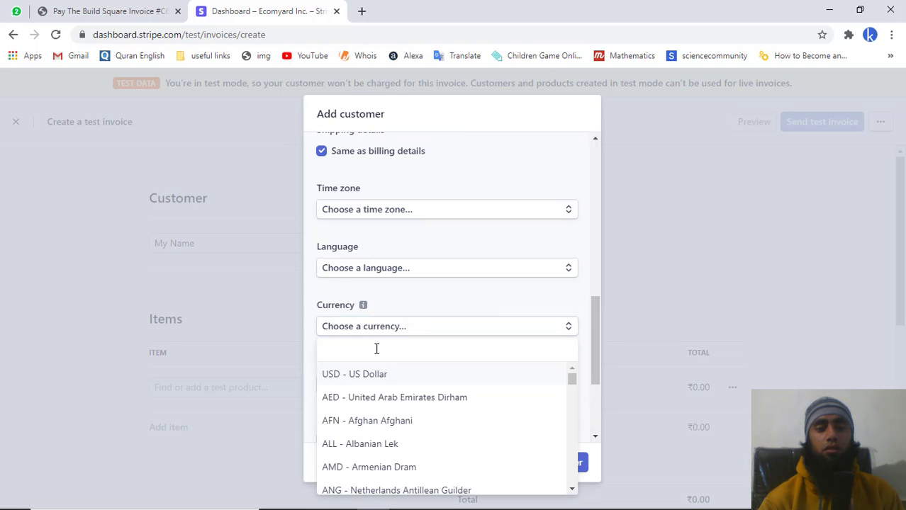
type("inr")
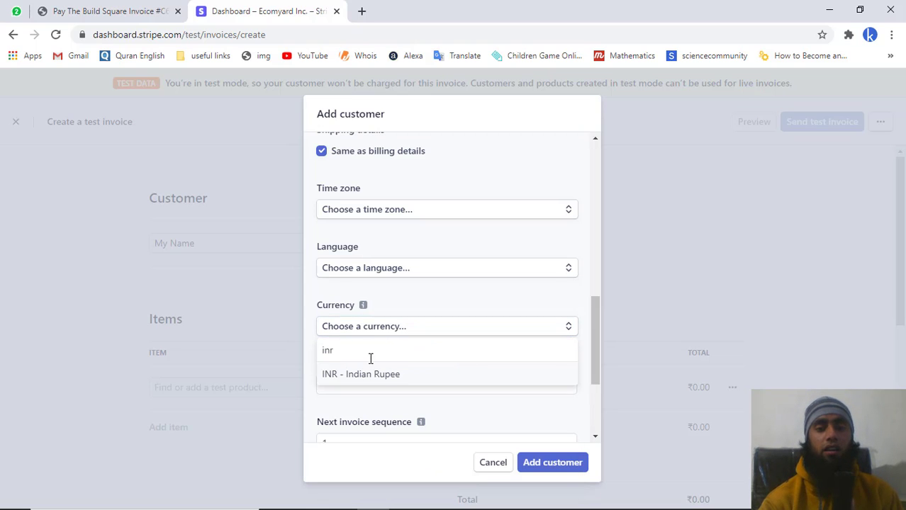
left_click(368, 377)
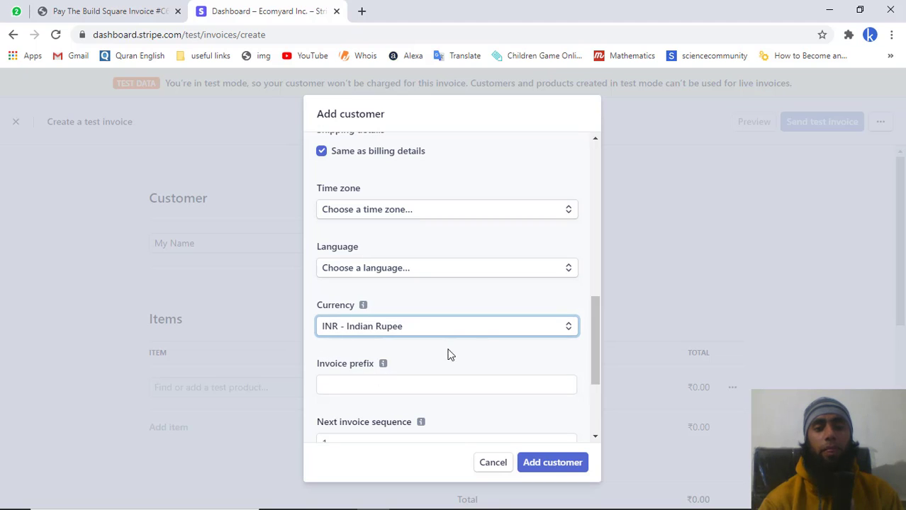
- Review the completed customer form and save My Name to the invoice
scroll(487, 353, "down", 3)
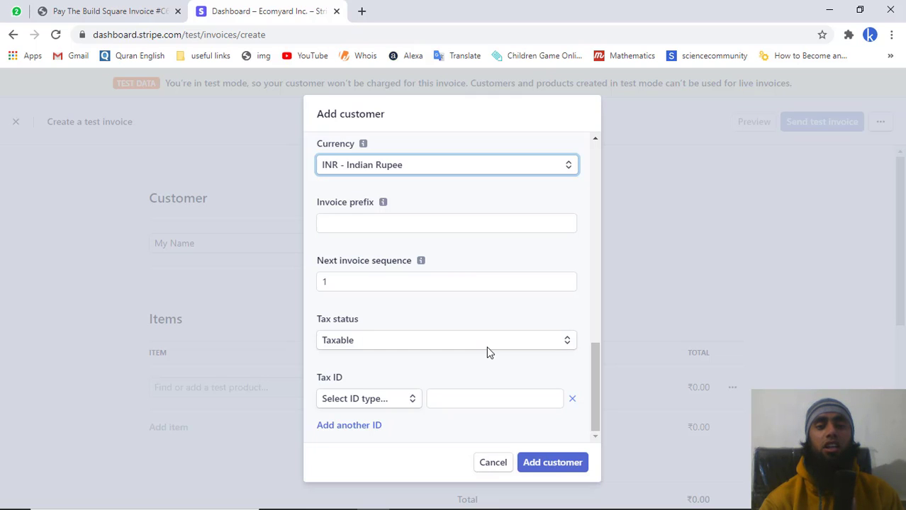
scroll(488, 352, "up", 4)
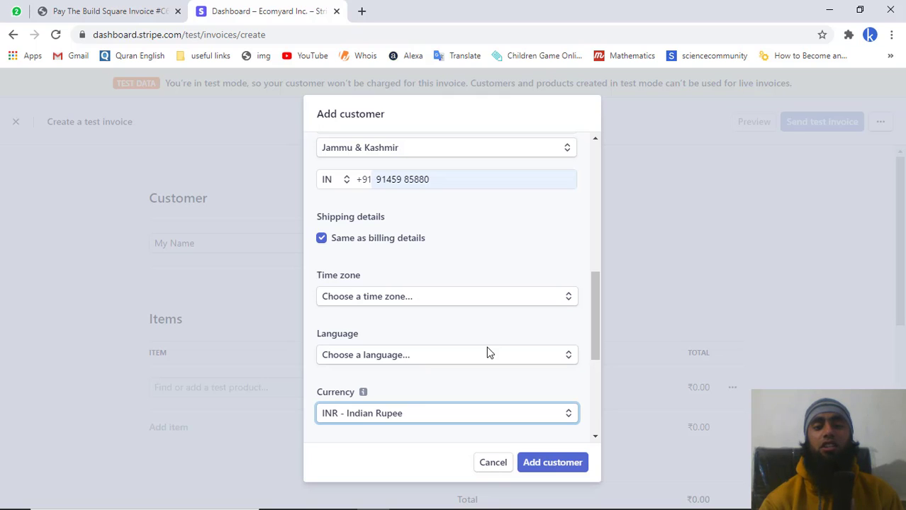
scroll(487, 352, "up", 3)
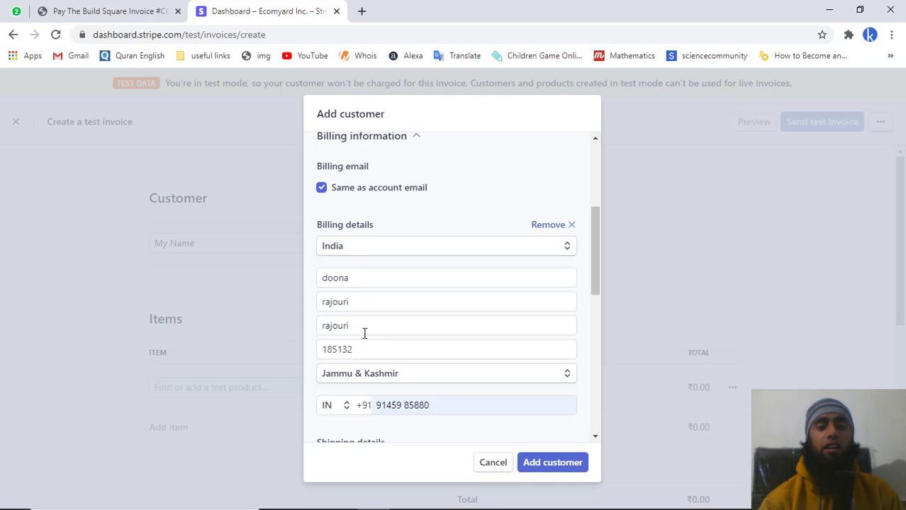
scroll(365, 333, "down", 5)
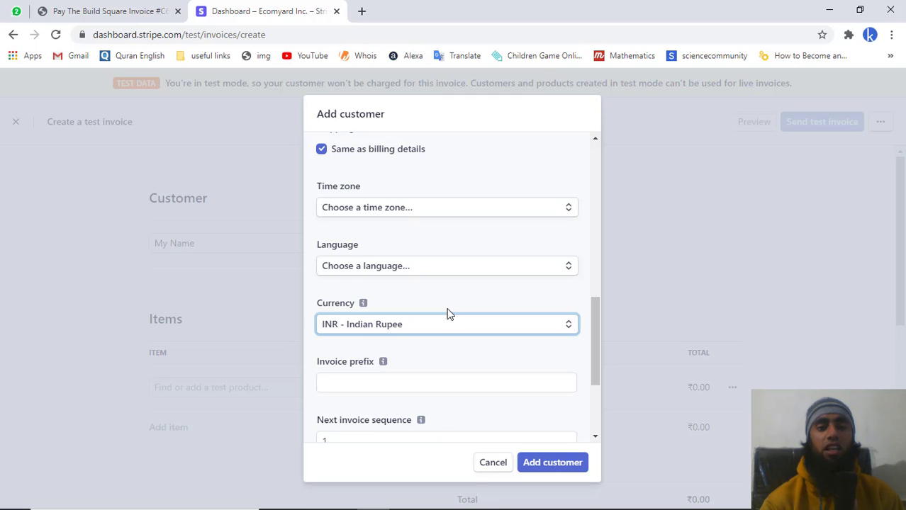
scroll(448, 311, "up", 5)
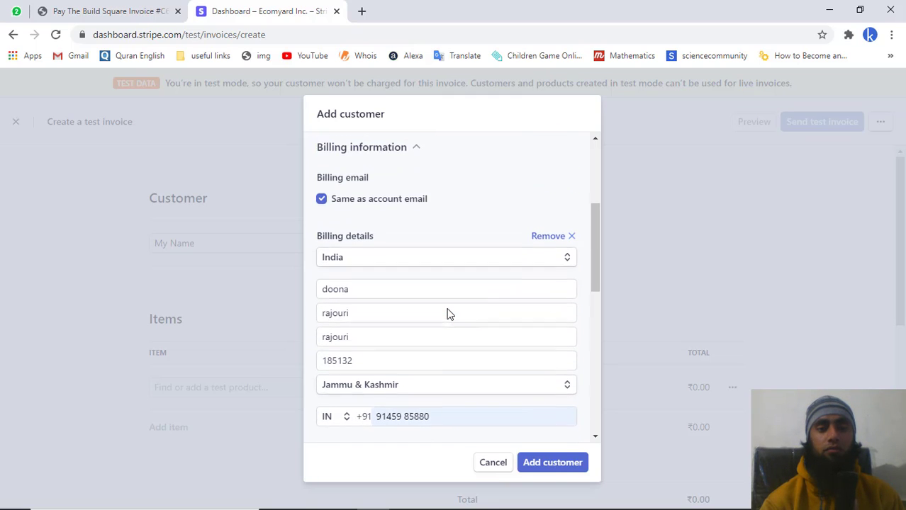
left_click(364, 295)
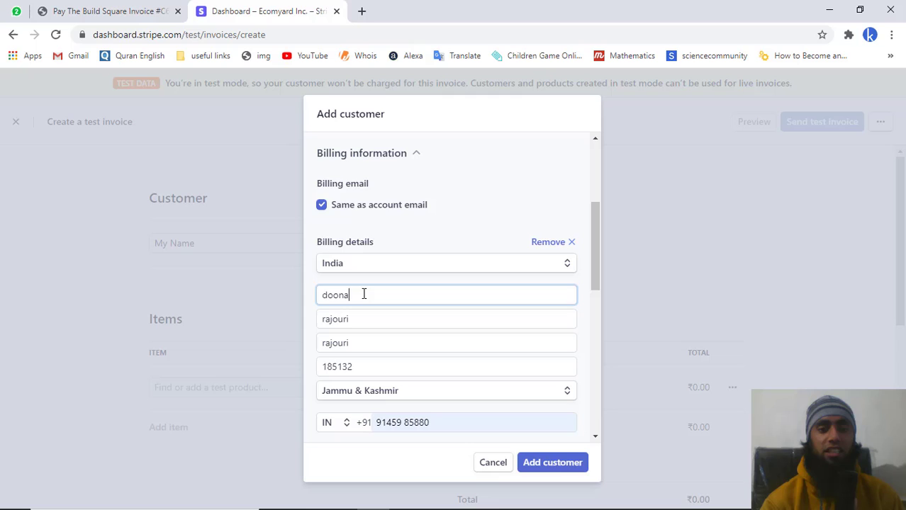
scroll(364, 295, "down", 5)
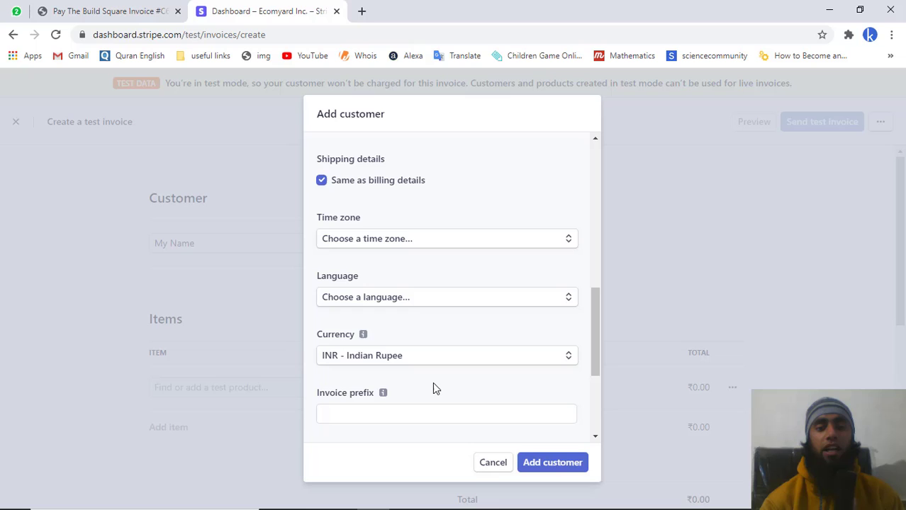
scroll(433, 382, "down", 3)
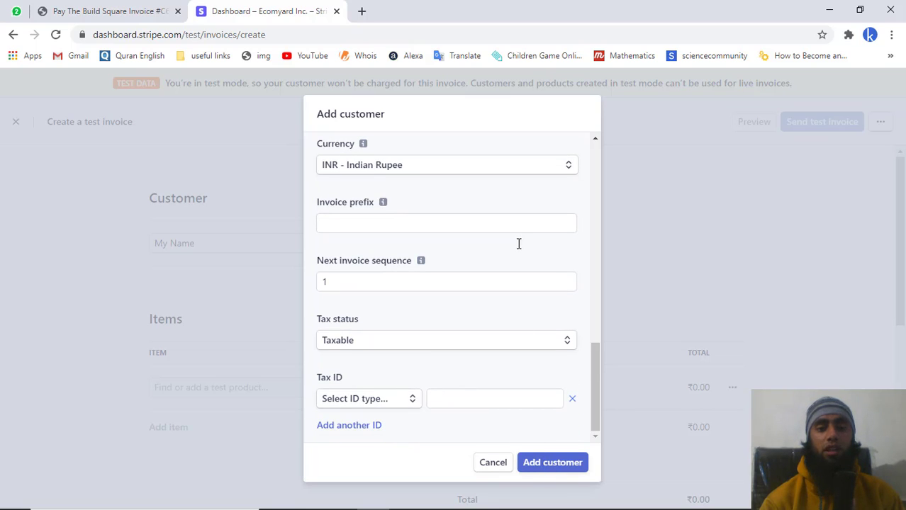
scroll(518, 232, "up", 5)
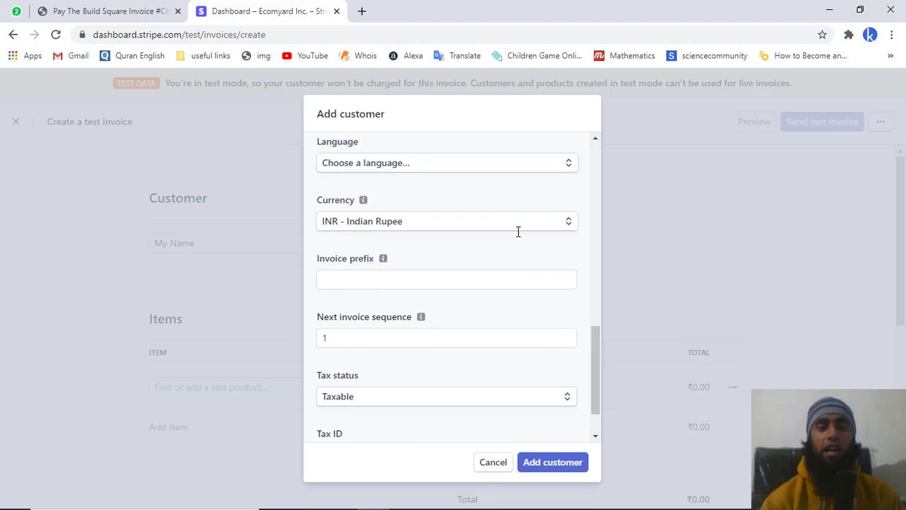
scroll(518, 232, "up", 3)
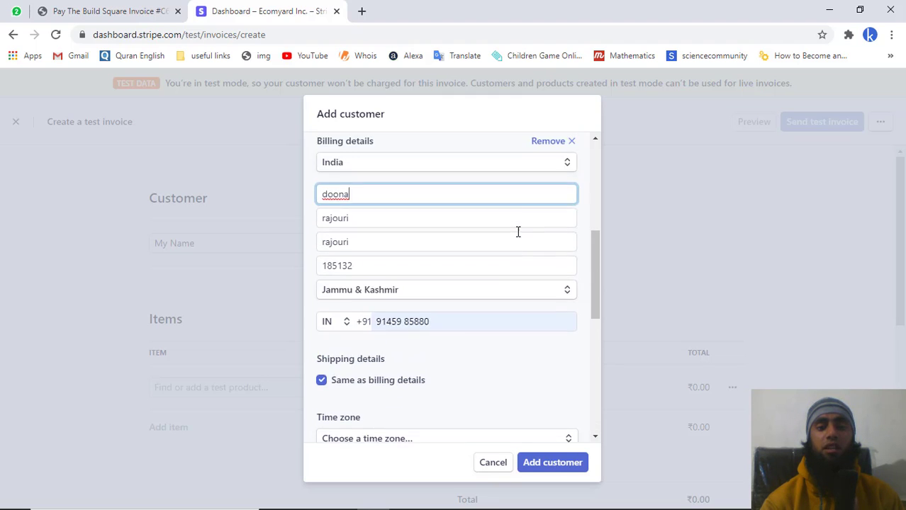
scroll(518, 232, "down", 10)
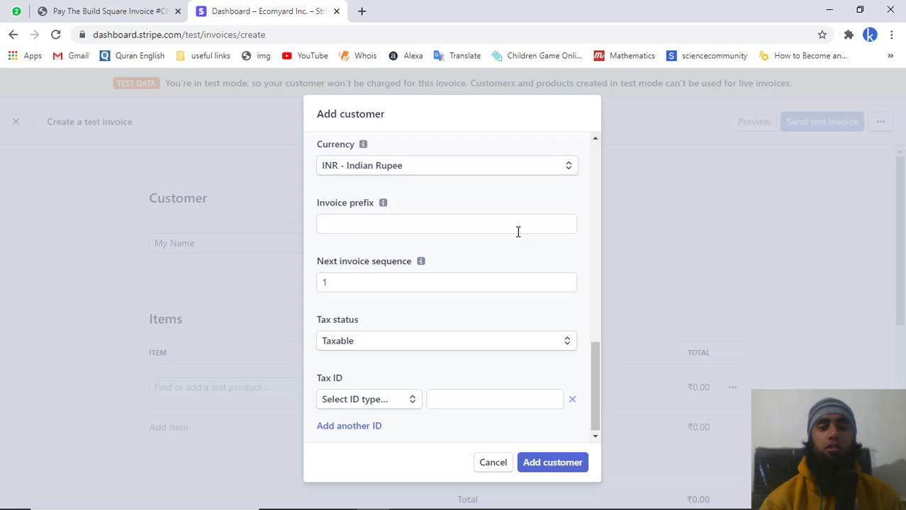
left_click(570, 465)
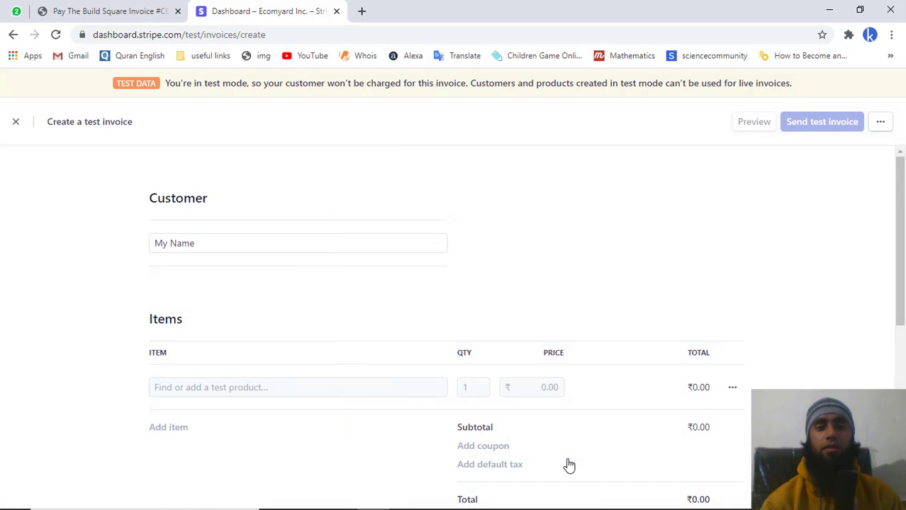
- Add 'my product' as the invoice line item and select its price for editing
left_click(232, 385)
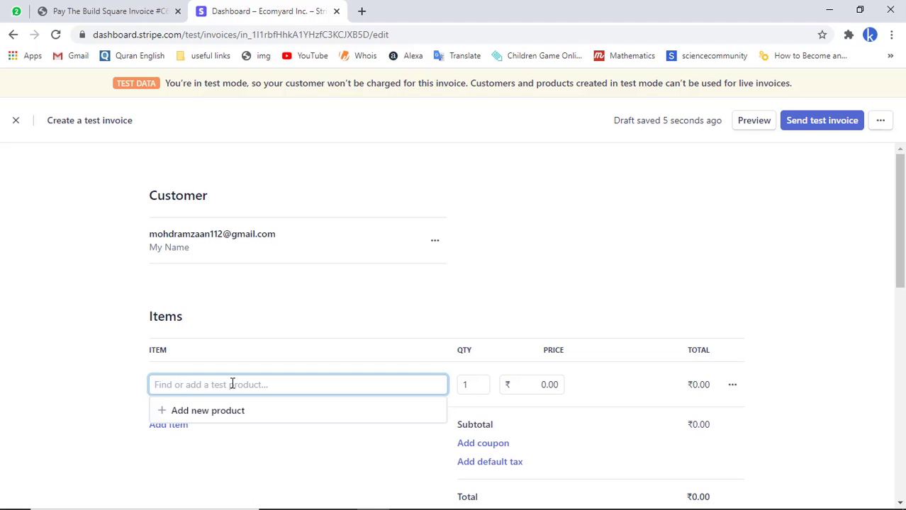
type("my ")
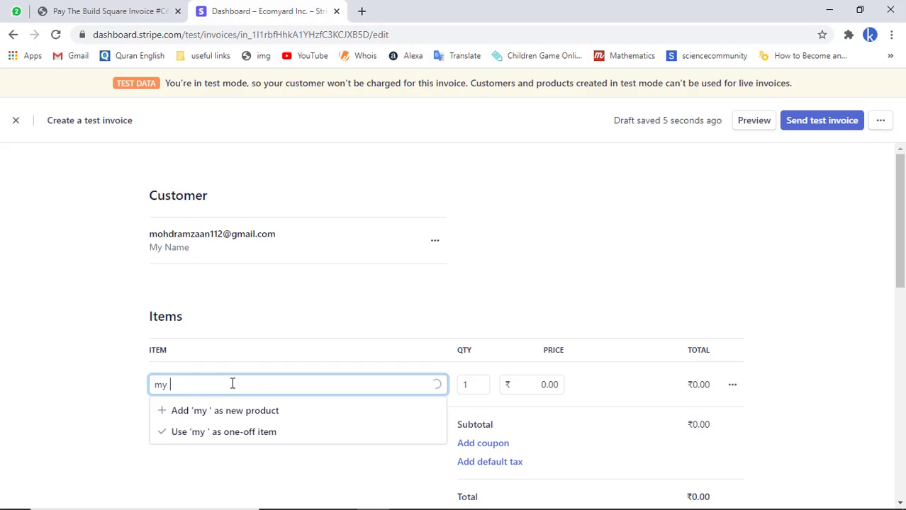
type("pro")
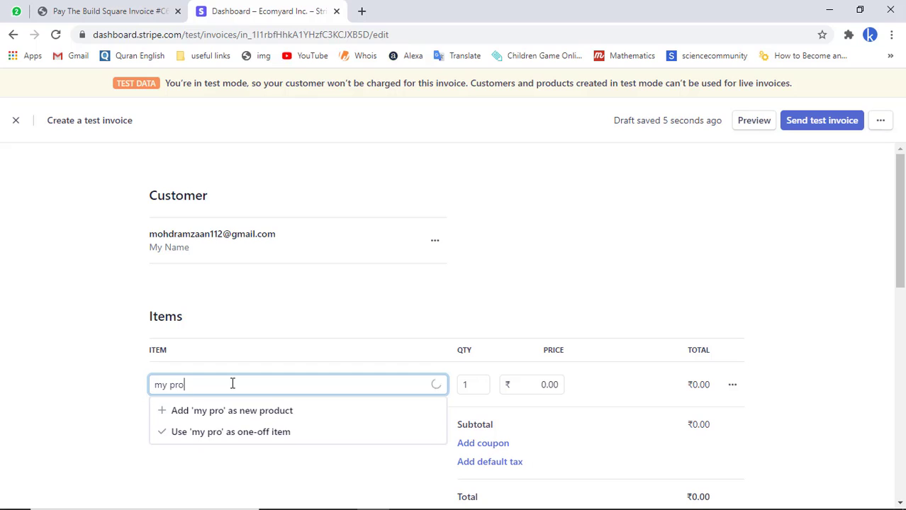
type("duct")
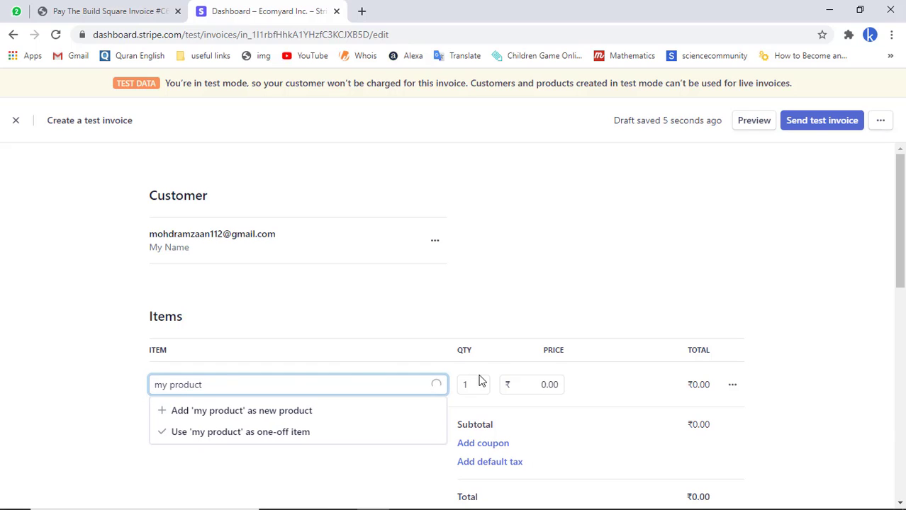
left_click(481, 388)
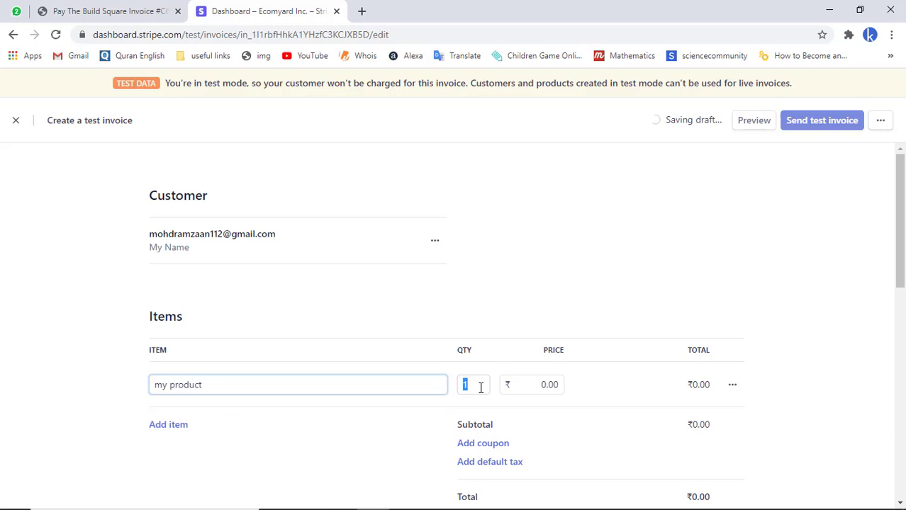
left_click(552, 383)
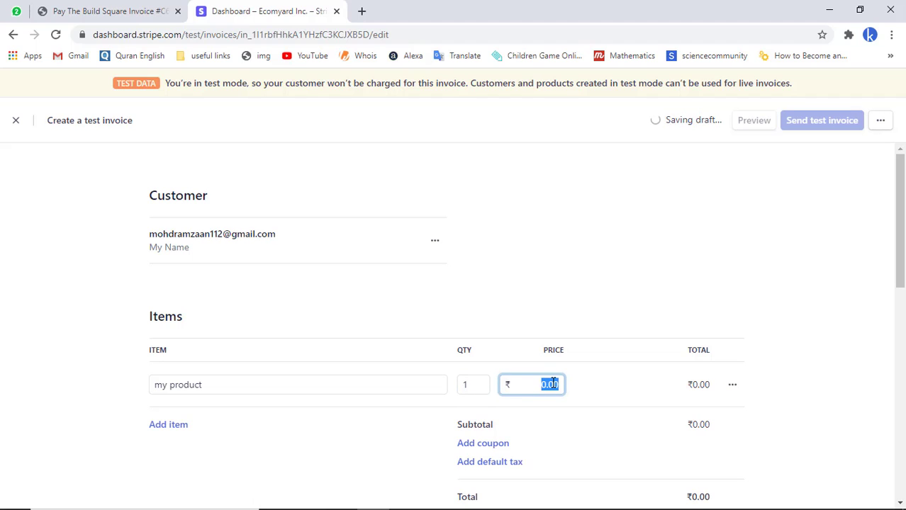
- Price my product at ₹100.00 and make payment due in 10 days
type("100")
scroll(582, 405, "down", 5)
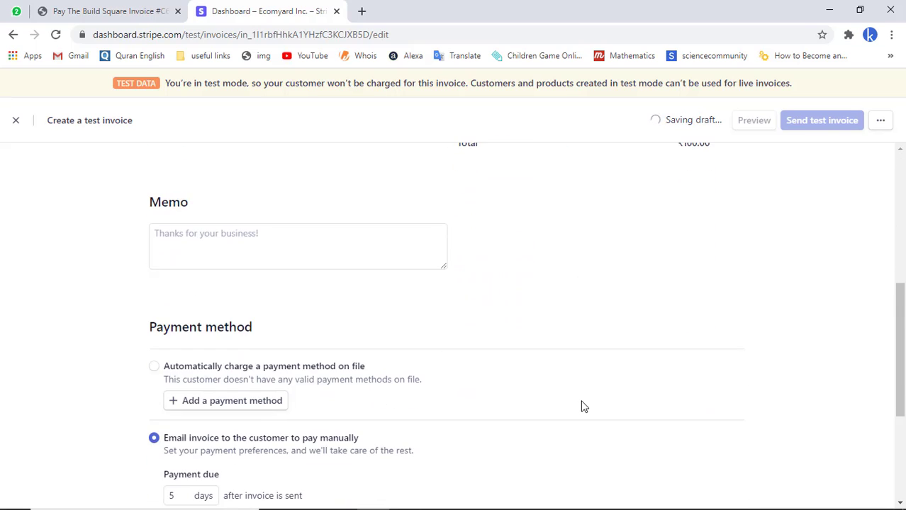
scroll(582, 405, "down", 3)
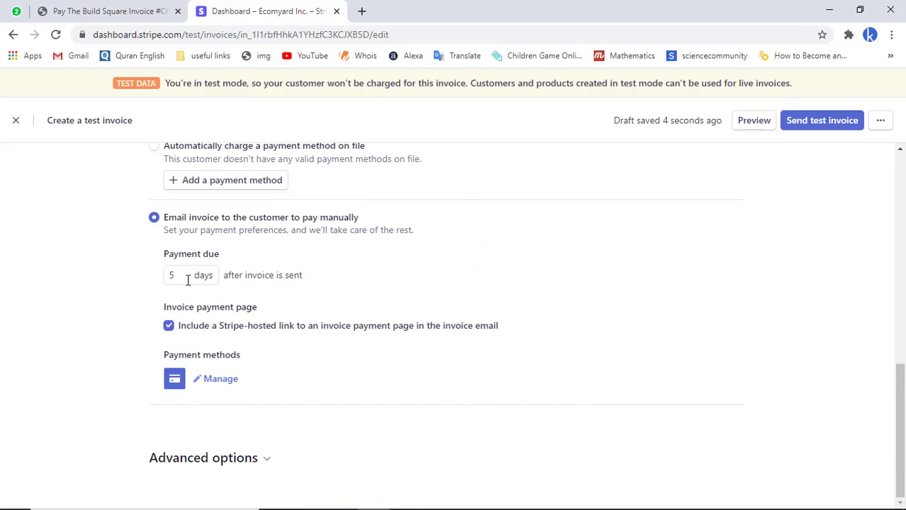
left_click_drag(182, 275, 169, 274)
- Confirm credit or debit card payments stay enabled, then review the invoice for sending
left_click(216, 383)
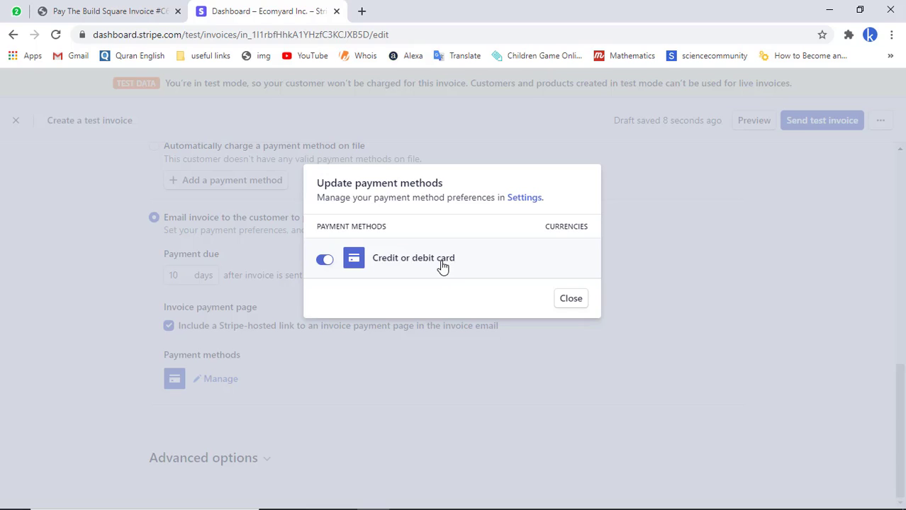
left_click(572, 300)
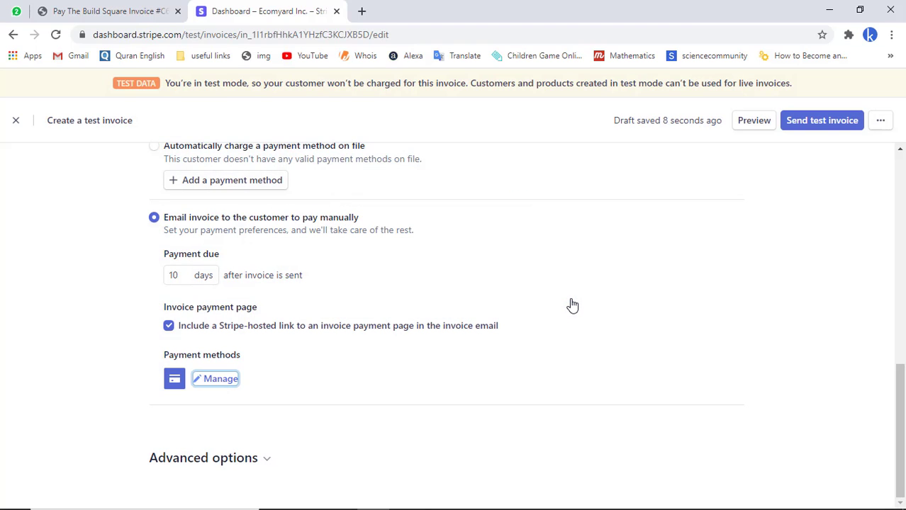
scroll(573, 305, "up", 10)
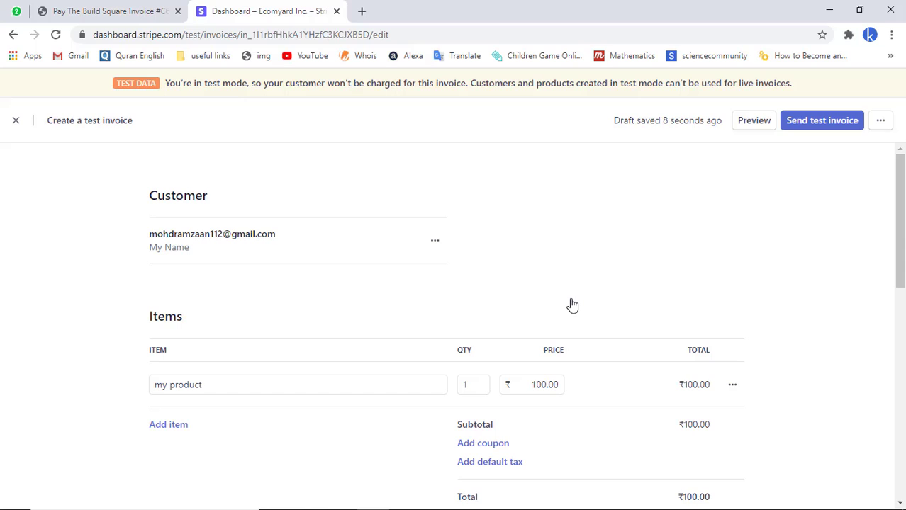
left_click(821, 129)
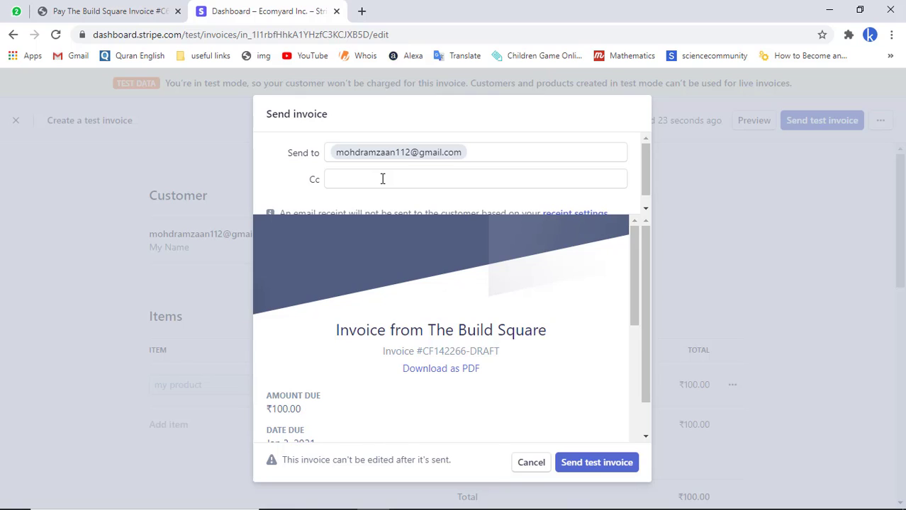
- Download the draft invoice as Invoice-CF142266-DRAFT.pdf and open it in a new tab
left_click(382, 179)
scroll(382, 177, "down", 1)
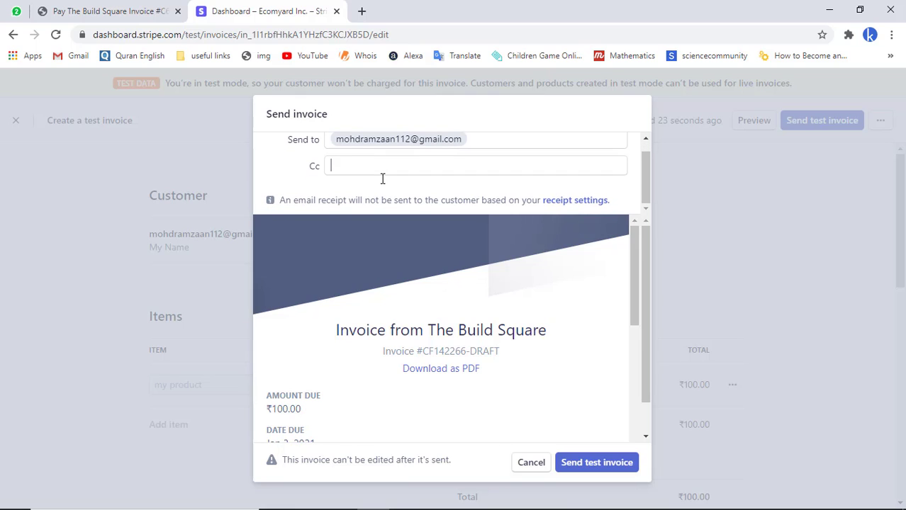
left_click(441, 372)
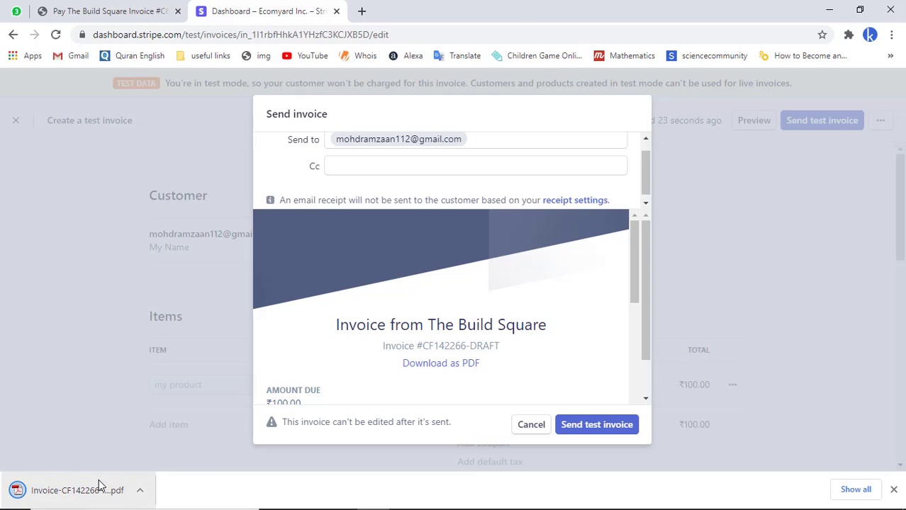
left_click(98, 485)
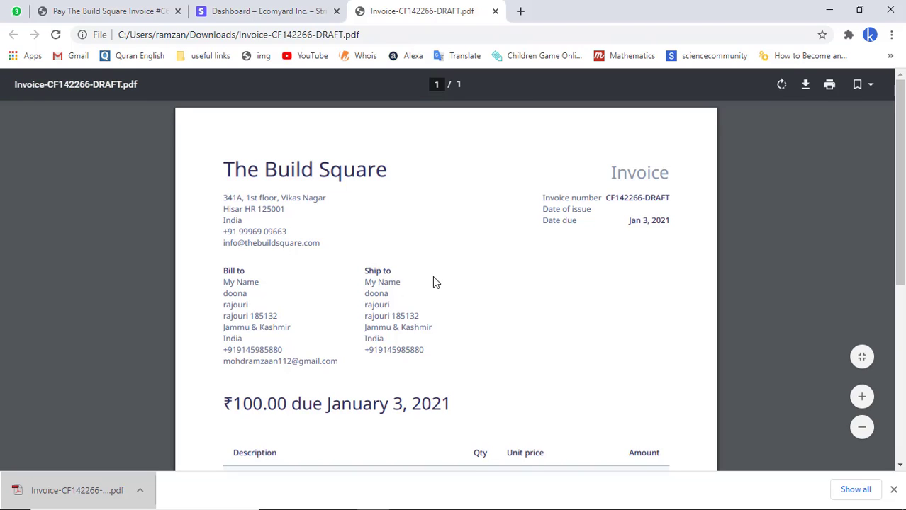
- Check the ₹100.00 totals in the draft invoice PDF, then close its tab
scroll(436, 283, "down", 5)
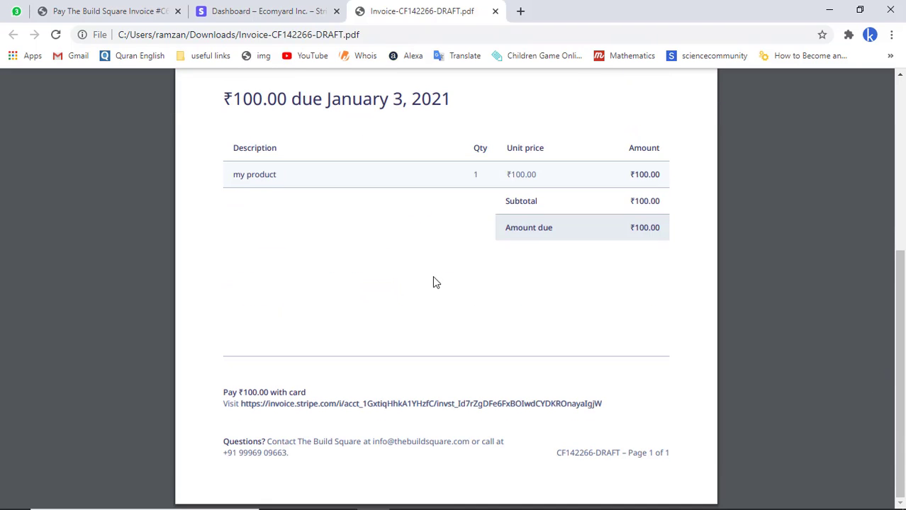
scroll(434, 280, "up", 5)
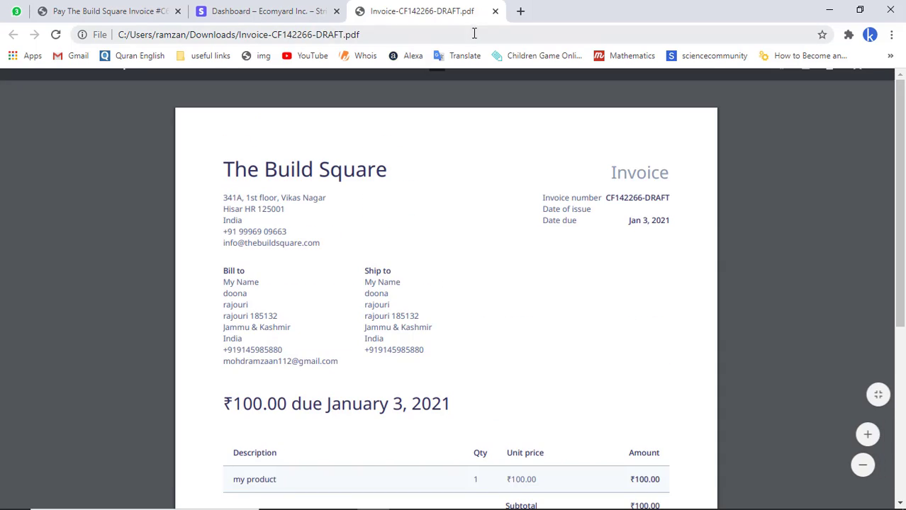
left_click(495, 12)
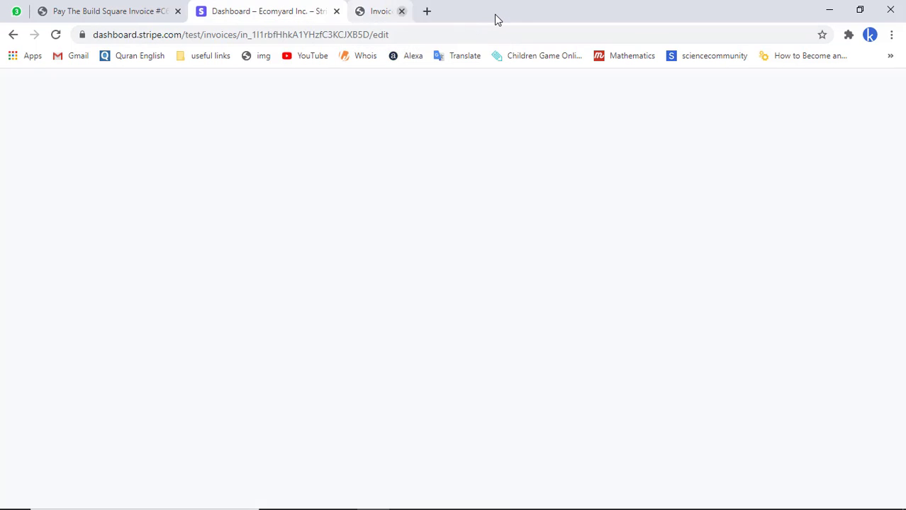
- Send the ₹100.00 test invoice to the customer
scroll(537, 354, "down", 5)
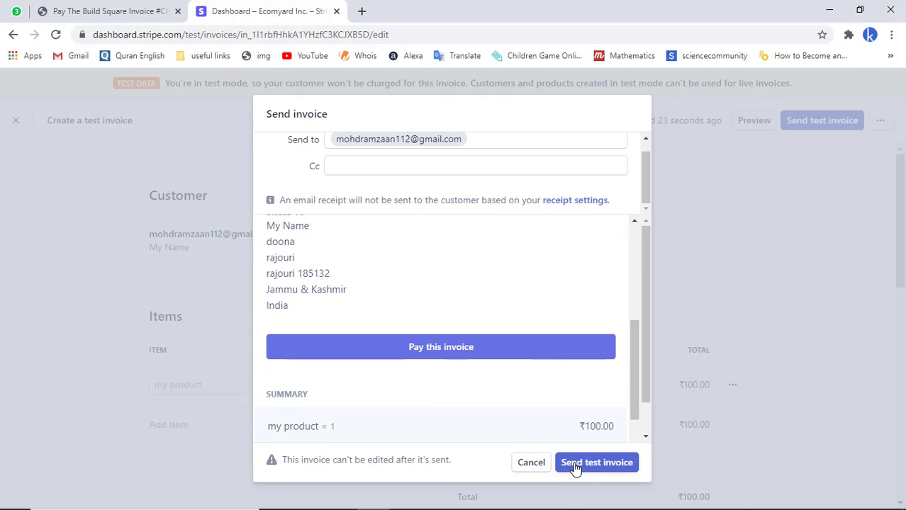
left_click(602, 464)
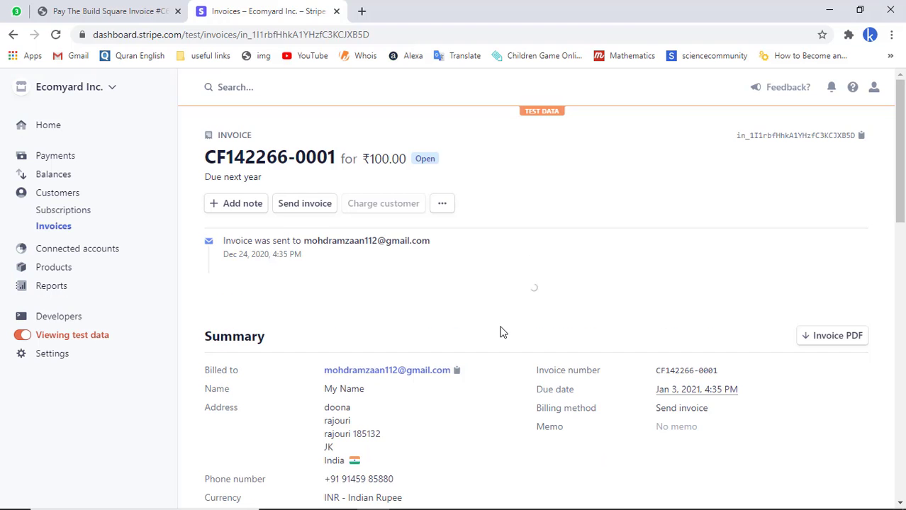
scroll(501, 333, "down", 5)
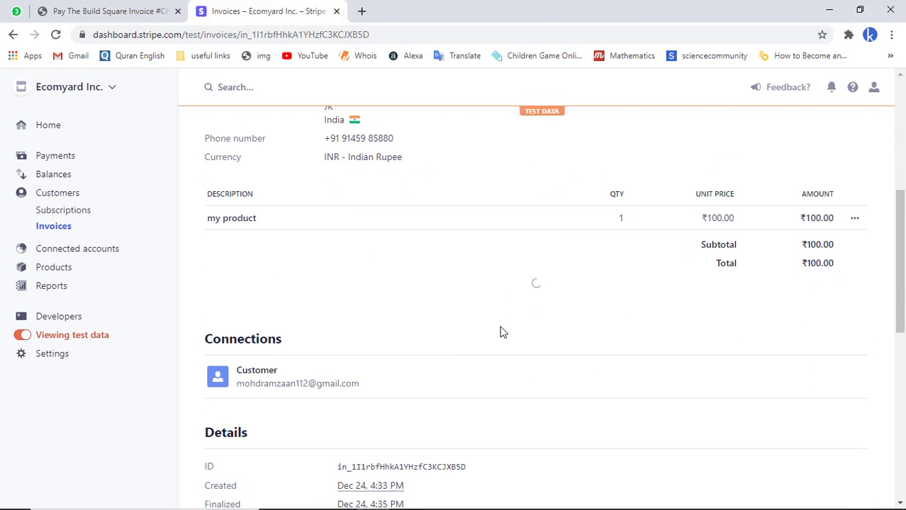
scroll(500, 333, "down", 4)
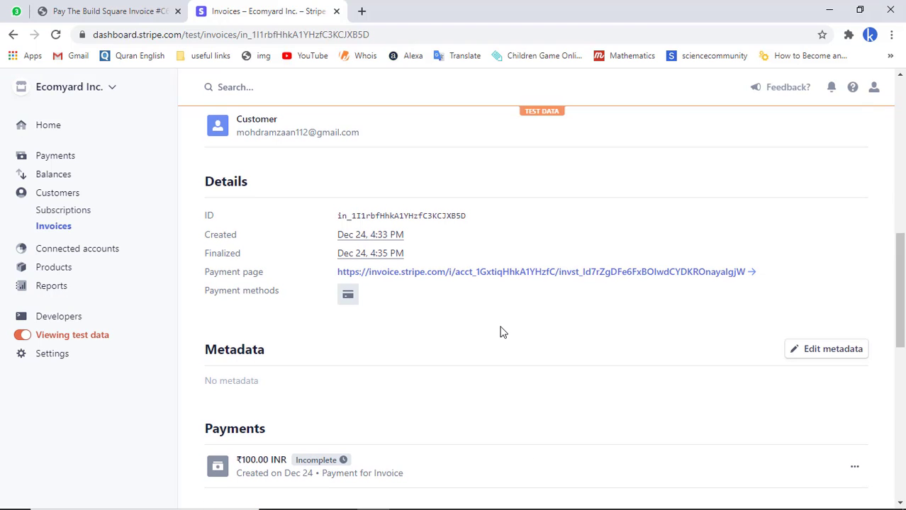
- Copy the link address of the invoice's hosted Payment page URL
scroll(500, 332, "up", 8)
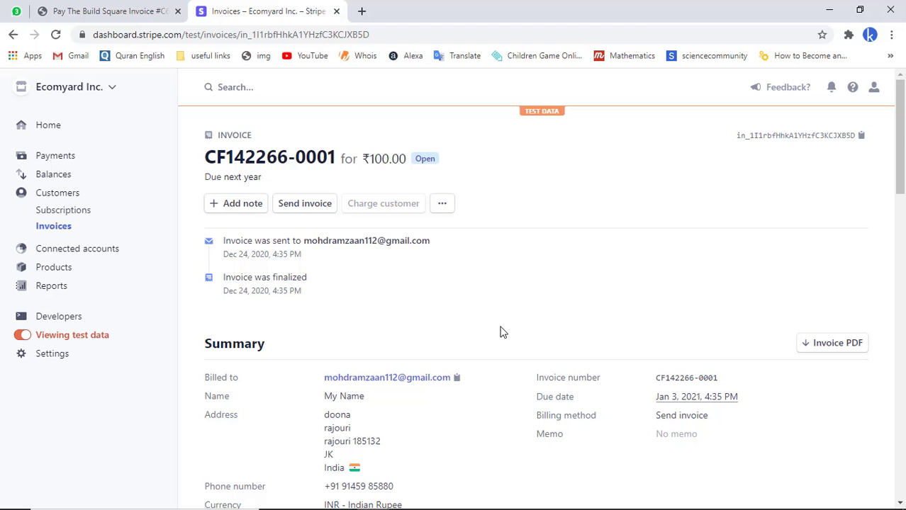
scroll(500, 332, "down", 11)
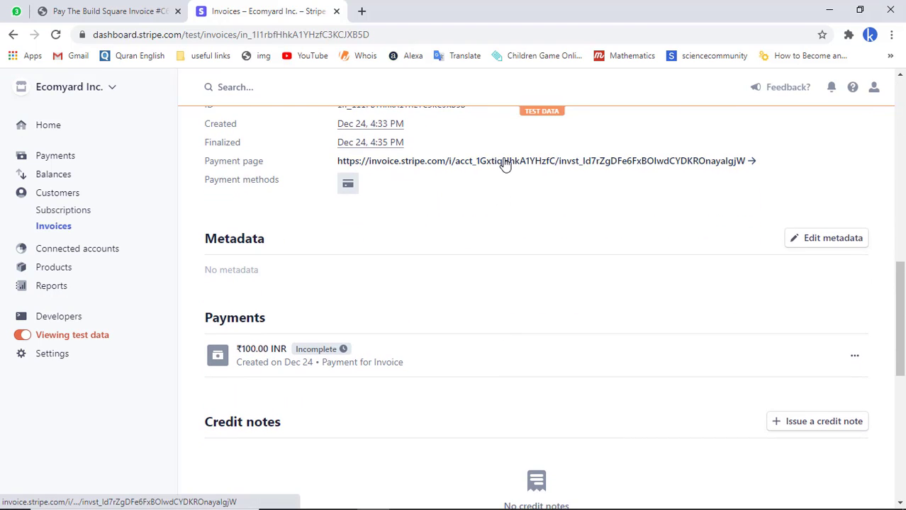
right_click(505, 164)
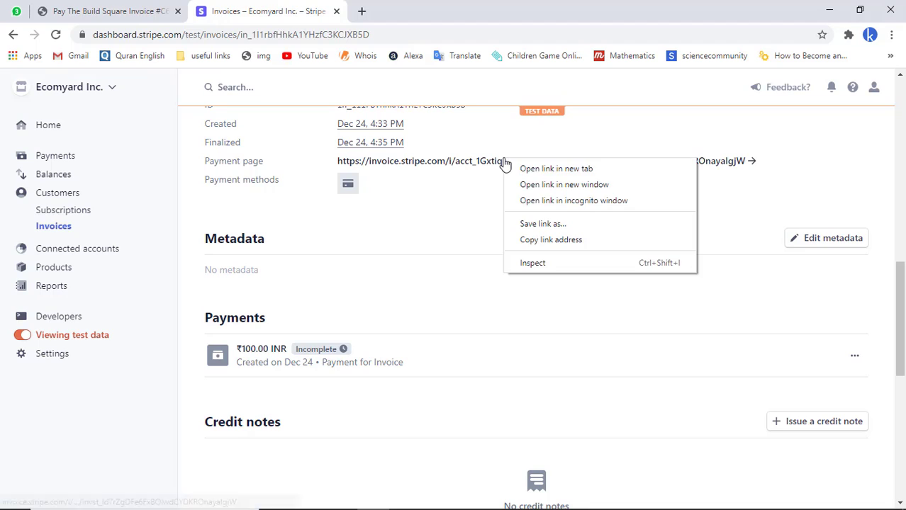
left_click(530, 240)
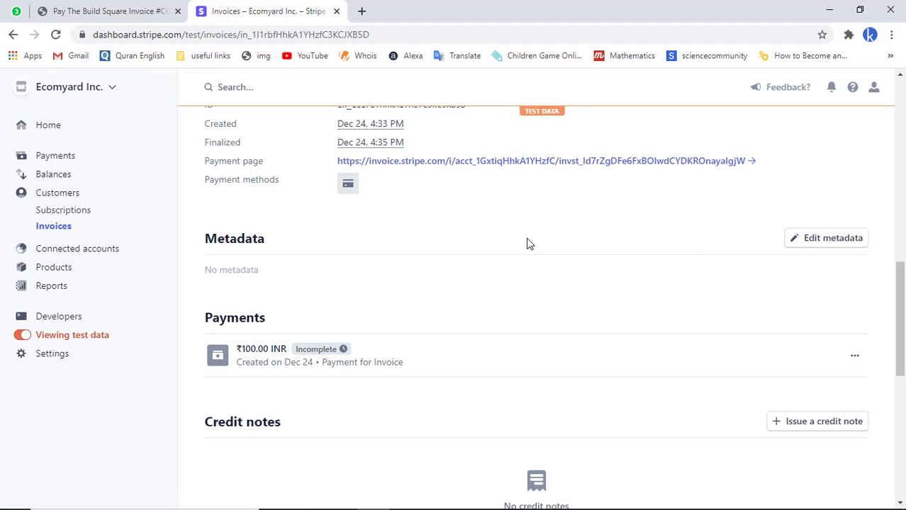
left_click(891, 34)
- Load the copied payment page link in a new incognito window and look over it
left_click(847, 86)
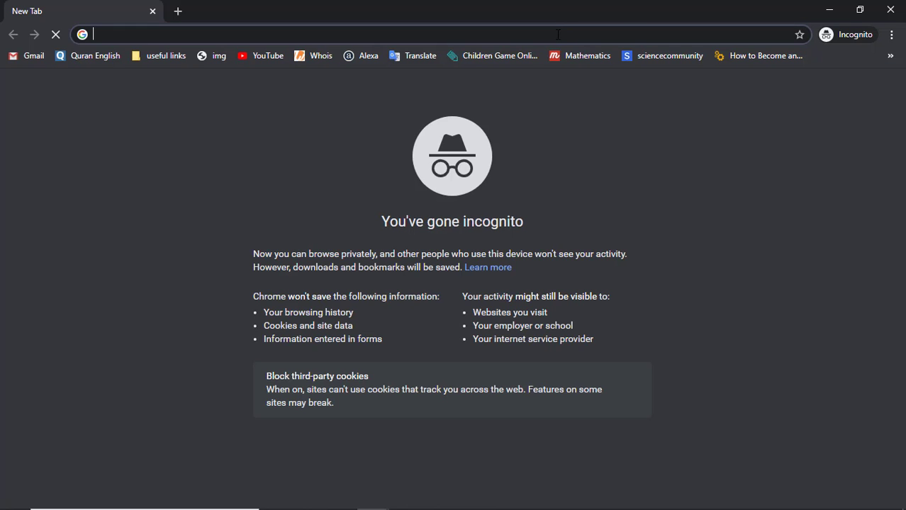
right_click(558, 31)
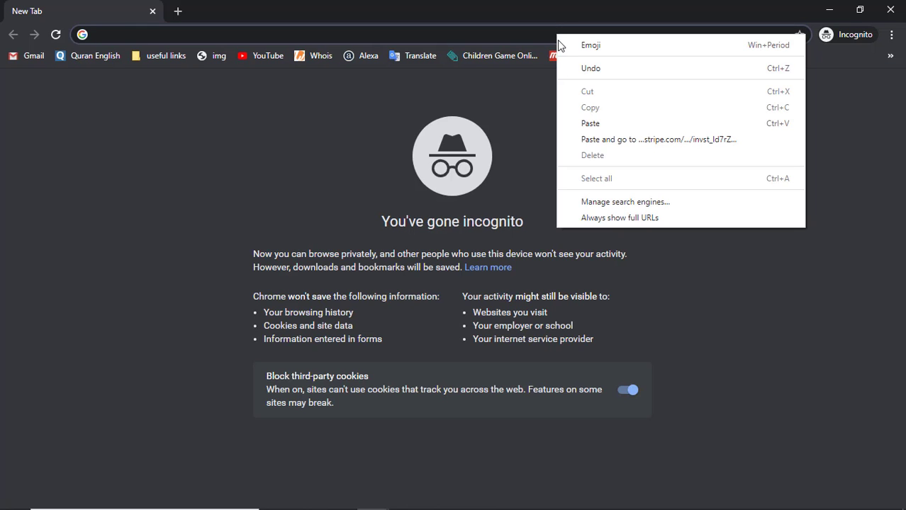
left_click(585, 124)
key("Return")
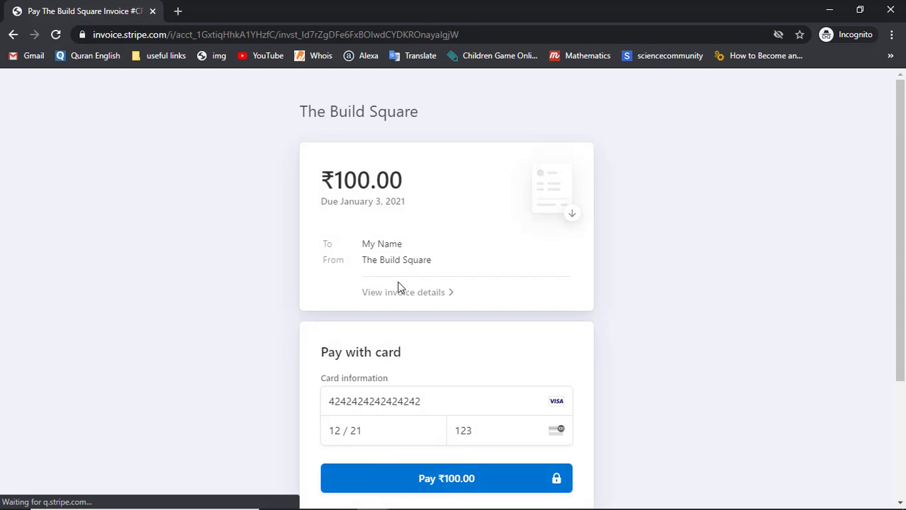
scroll(398, 287, "down", 3)
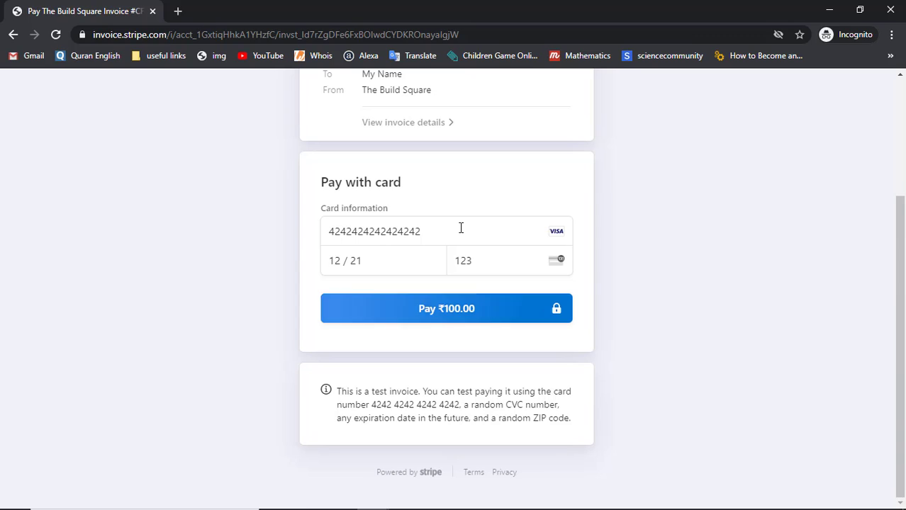
scroll(461, 228, "up", 3)
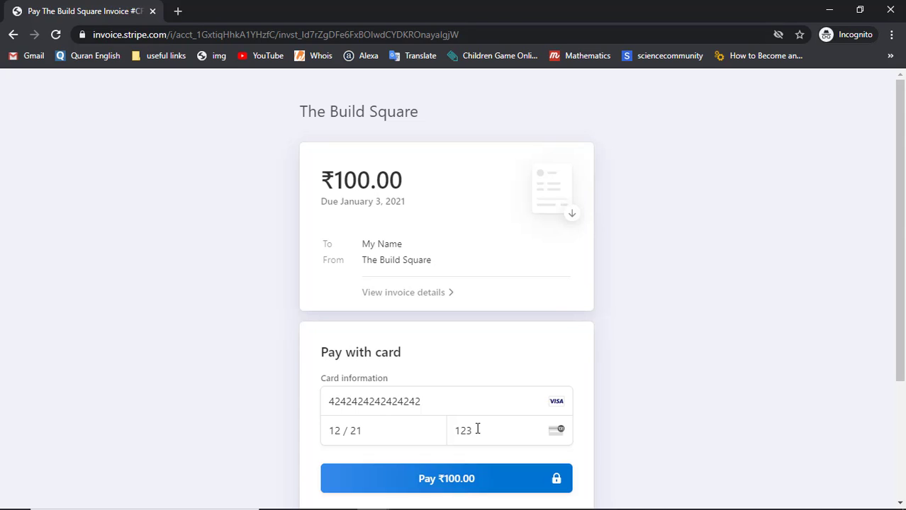
scroll(522, 355, "down", 3)
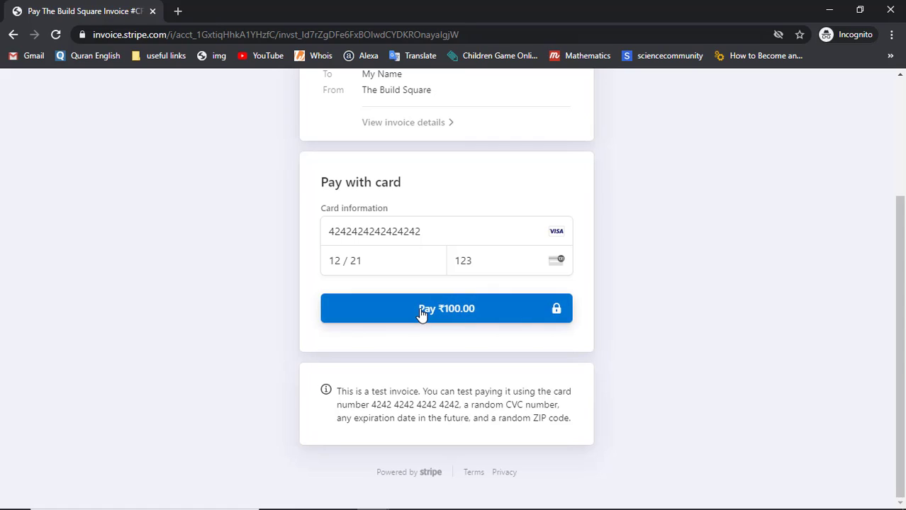
- Pay the ₹100.00 invoice with the test card, then download the invoice PDF and receipt
left_click(421, 313)
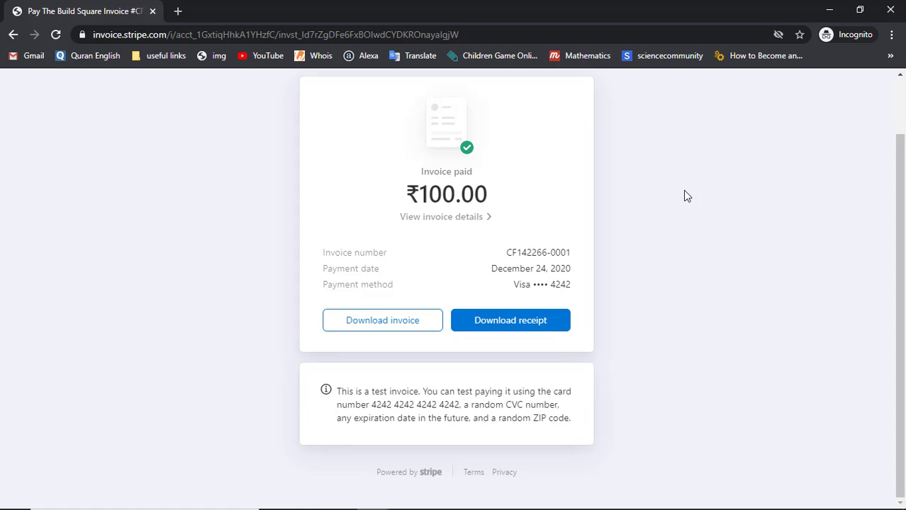
mouse_move(159, 505)
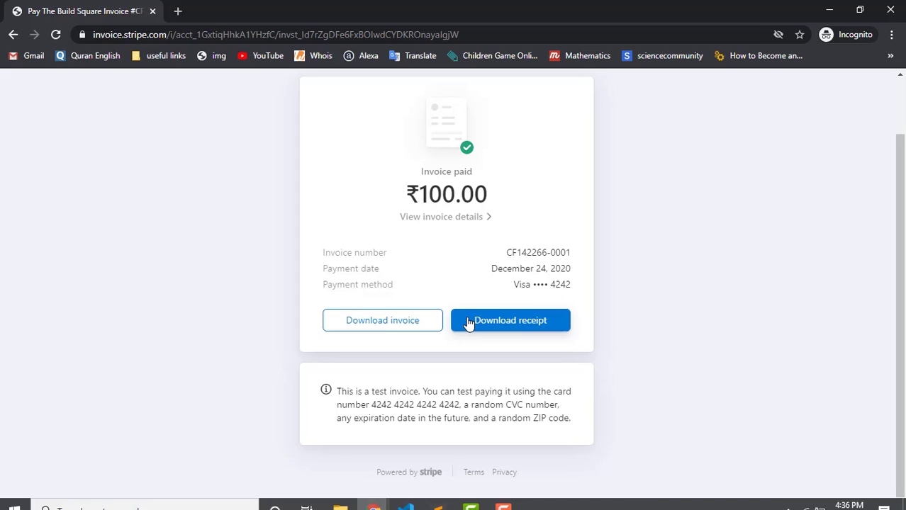
left_click(392, 326)
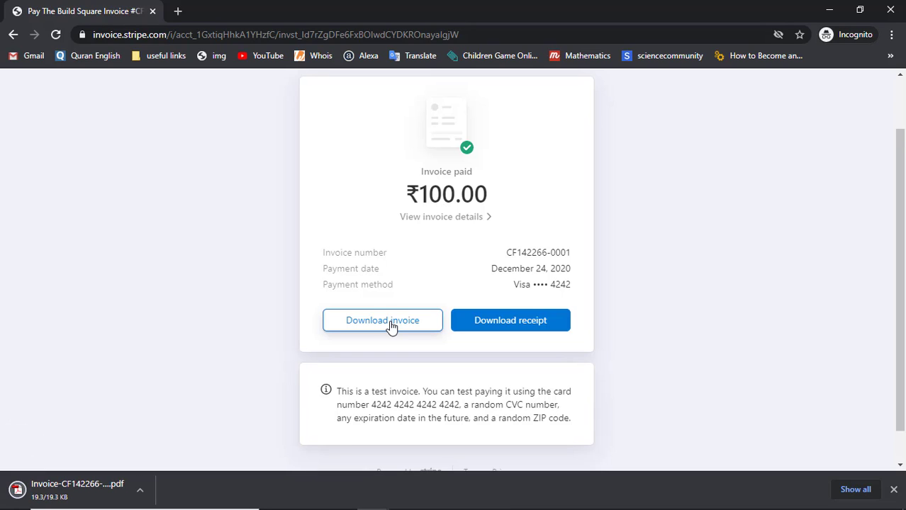
left_click(540, 328)
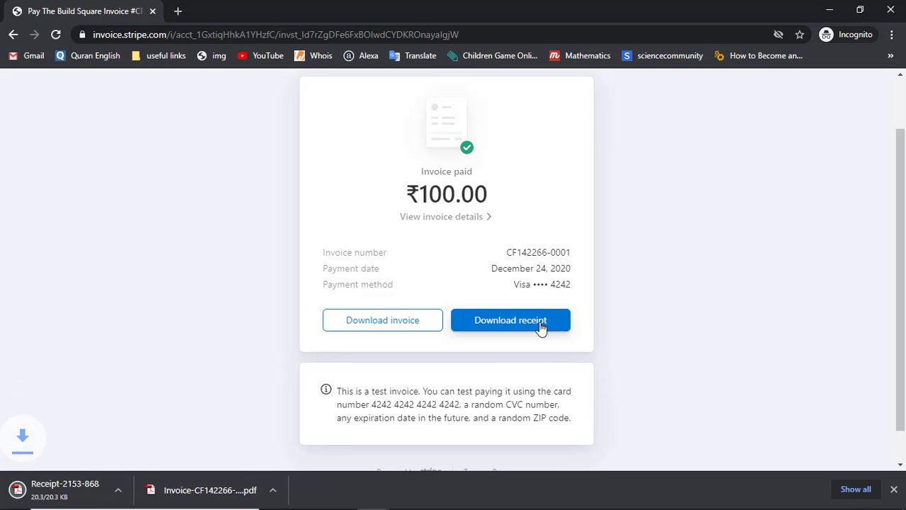
- Open the downloaded Receipt-2153-8682.pdf and scroll through it
left_click(82, 500)
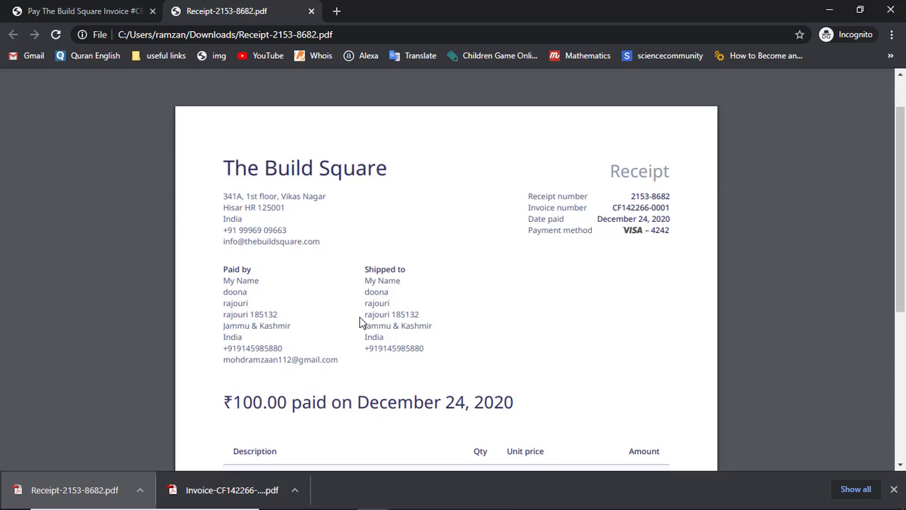
scroll(360, 320, "down", 4)
scroll(359, 316, "down", 2)
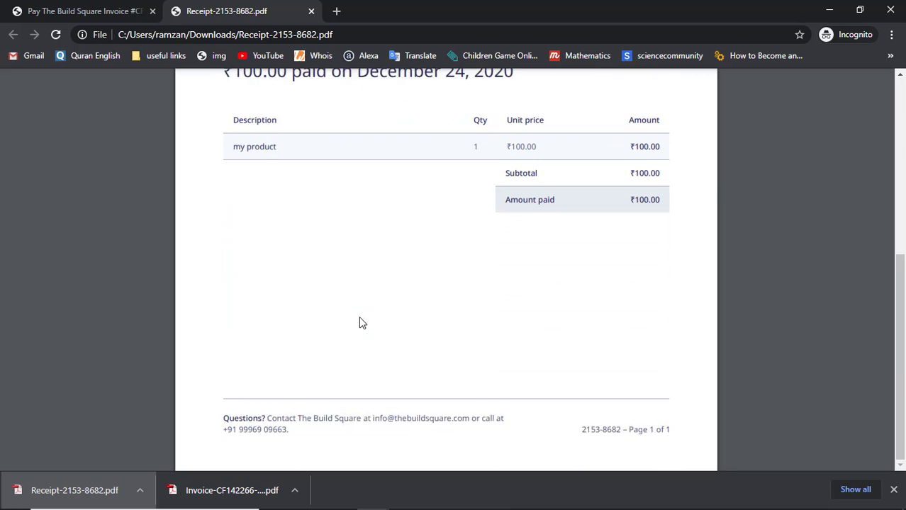
scroll(359, 316, "up", 5)
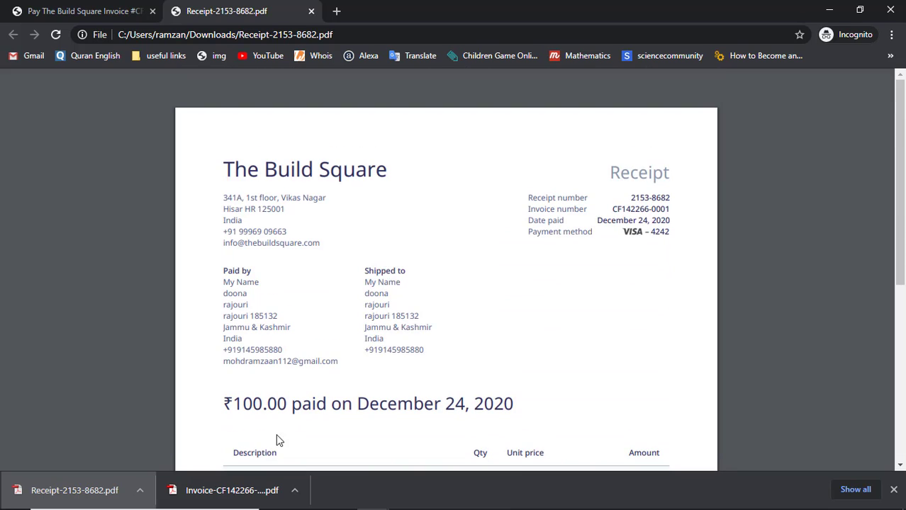
- Review Invoice-CF142266-0001.pdf, then return to the Pay The Build Square Invoice tab
left_click(241, 491)
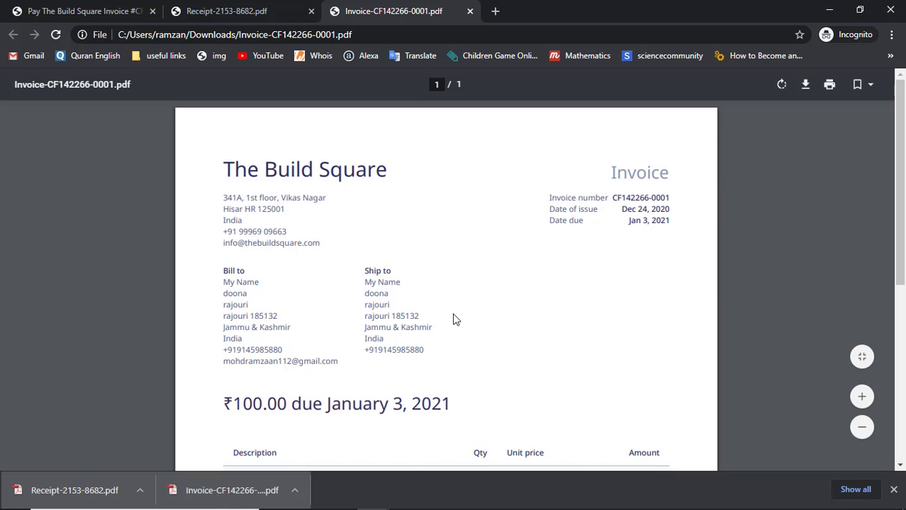
scroll(456, 320, "down", 5)
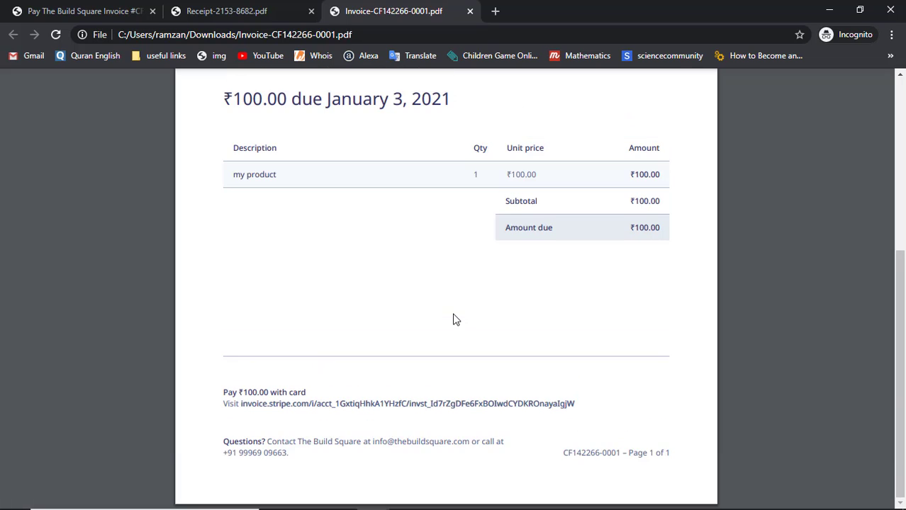
scroll(456, 320, "up", 5)
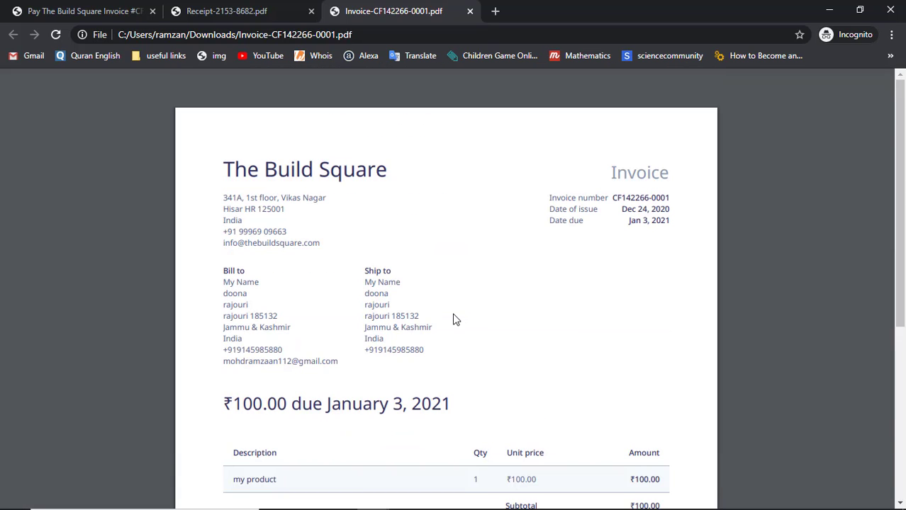
left_click(117, 6)
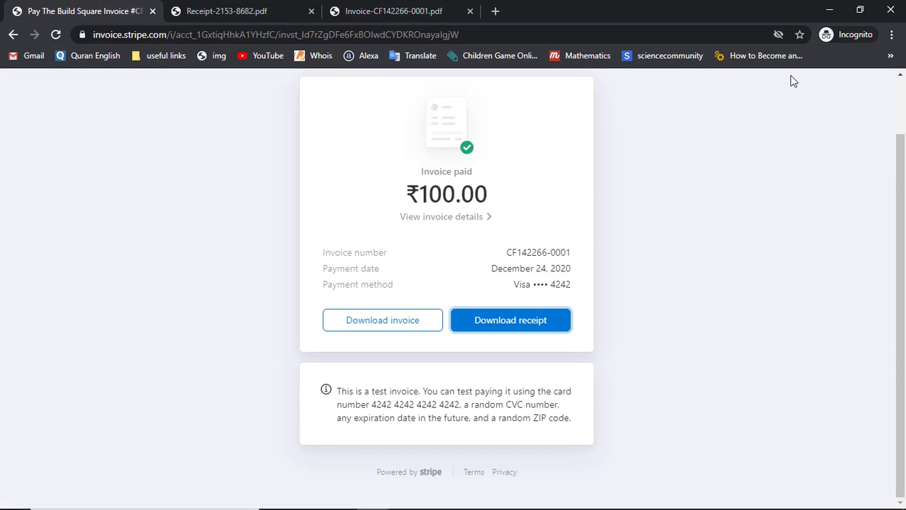
left_click(826, 10)
scroll(422, 222, "up", 2)
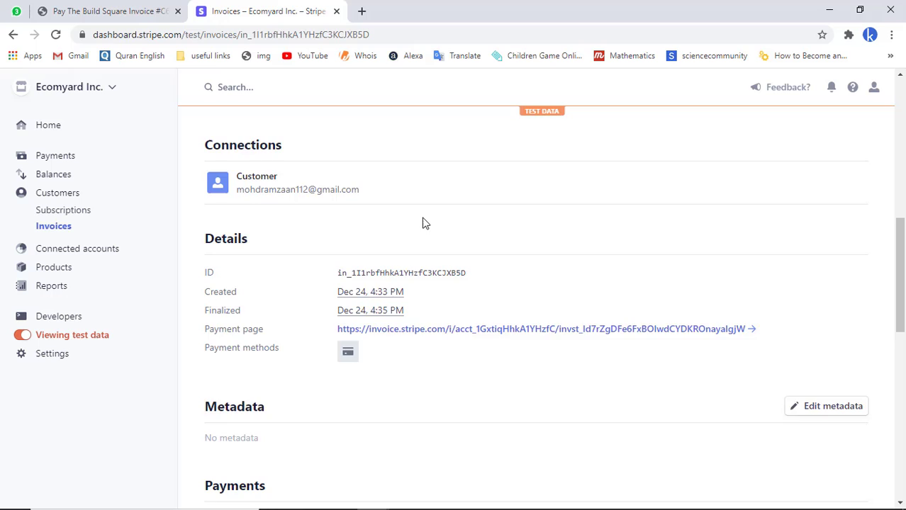
scroll(423, 223, "down", 3)
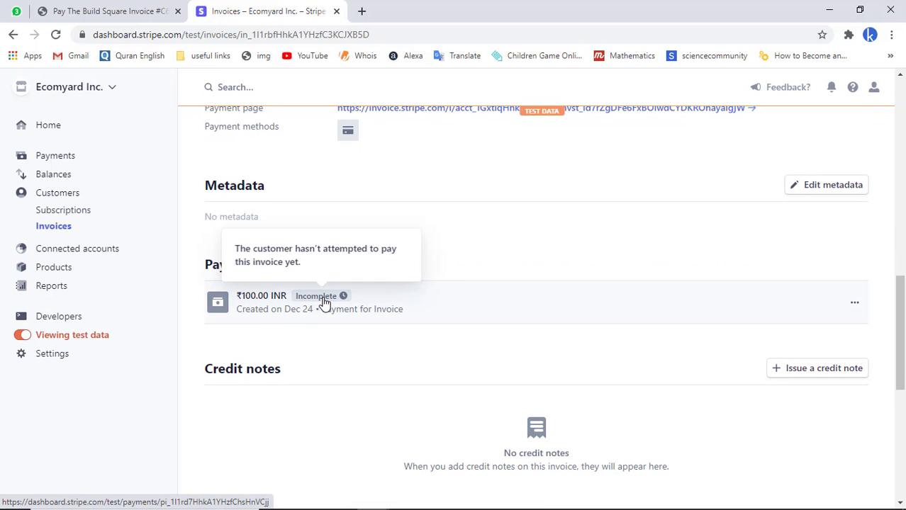
left_click(57, 35)
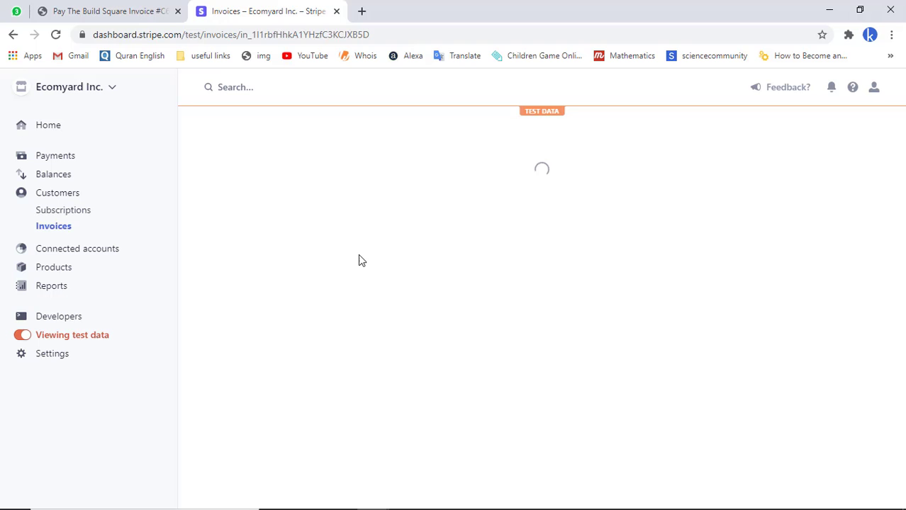
- Scroll to the Payments section to confirm the ₹100.00 INR payment Succeeded
scroll(358, 260, "down", 4)
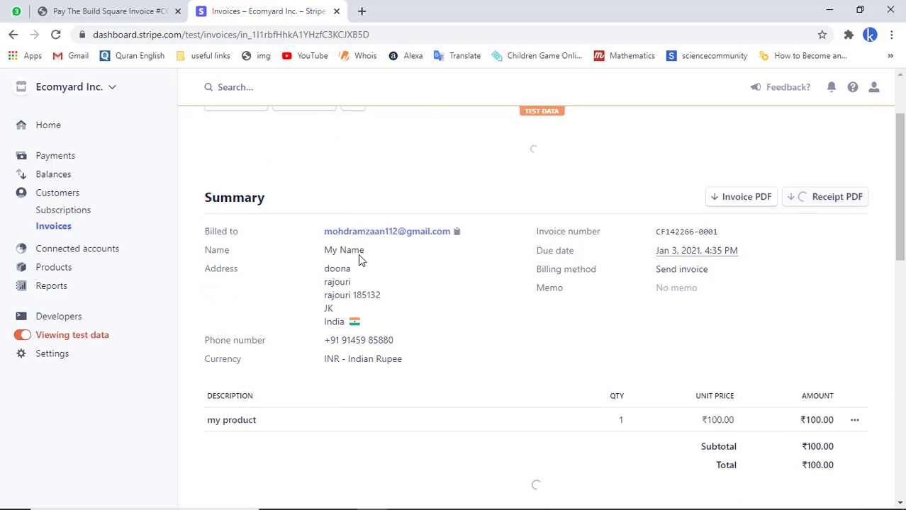
scroll(358, 259, "down", 4)
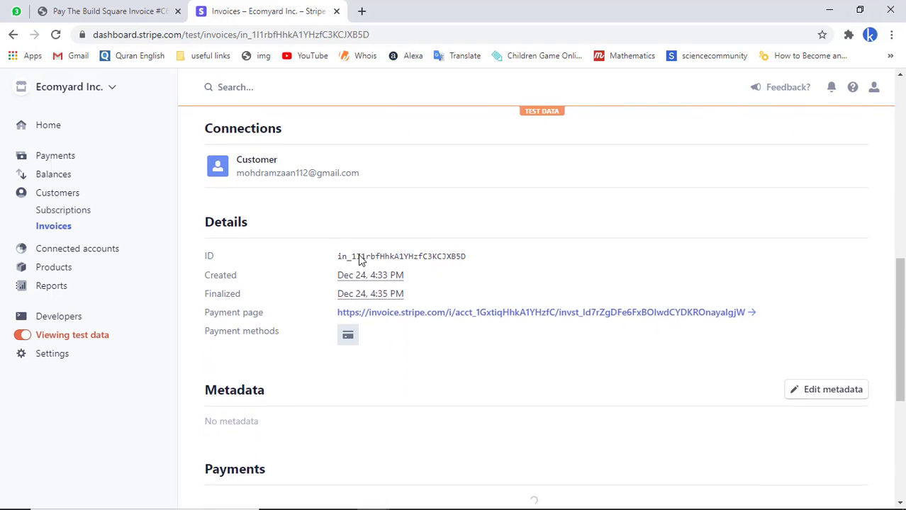
scroll(358, 260, "up", 1)
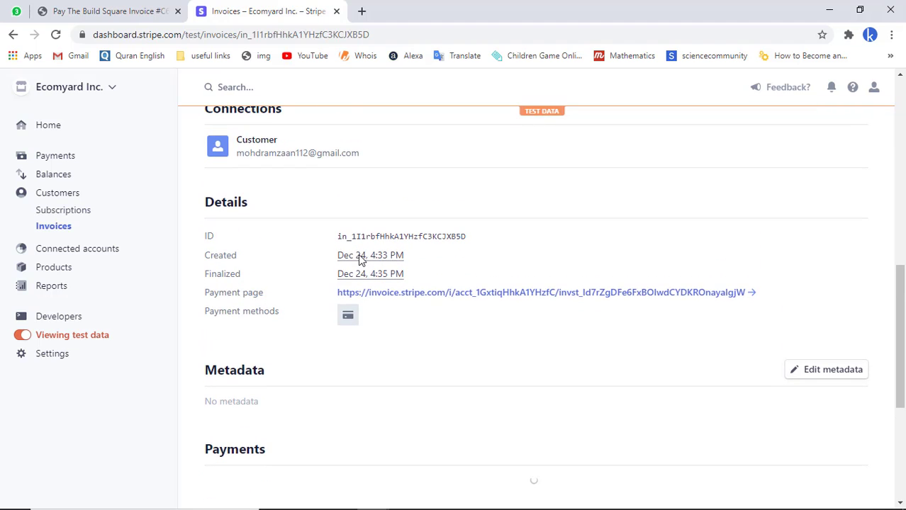
scroll(358, 260, "down", 4)
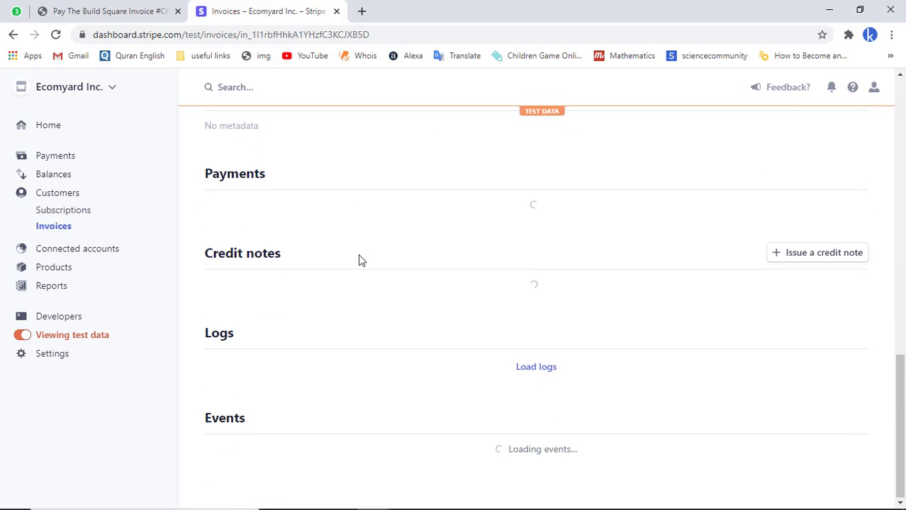
scroll(358, 260, "up", 1)
scroll(358, 259, "up", 4)
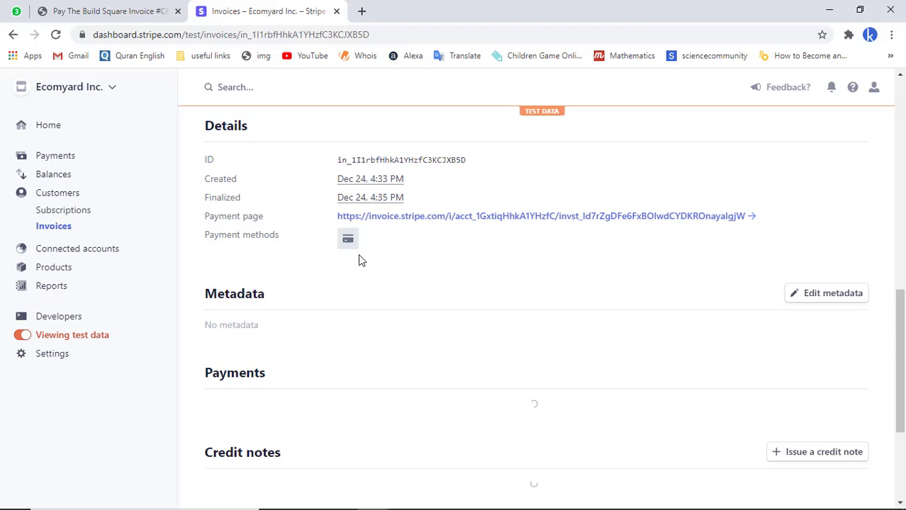
scroll(358, 259, "down", 1)
scroll(359, 261, "down", 2)
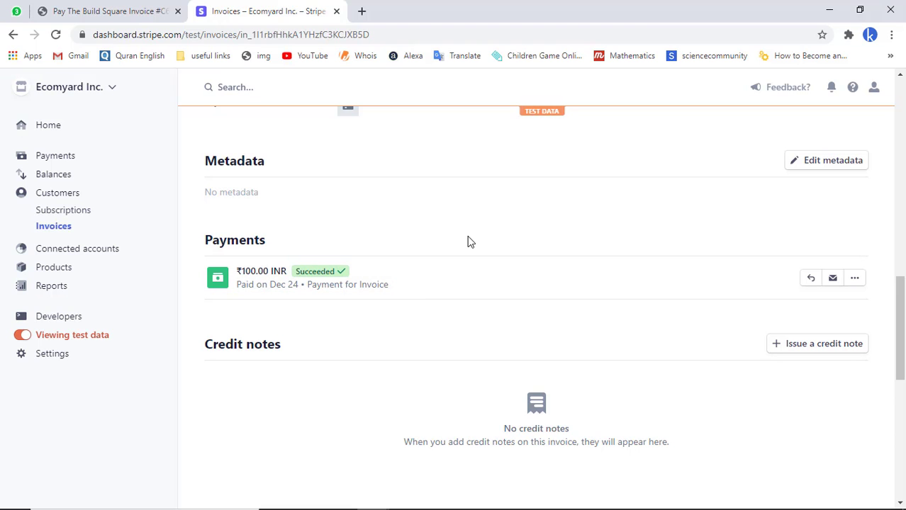
scroll(468, 241, "up", 8)
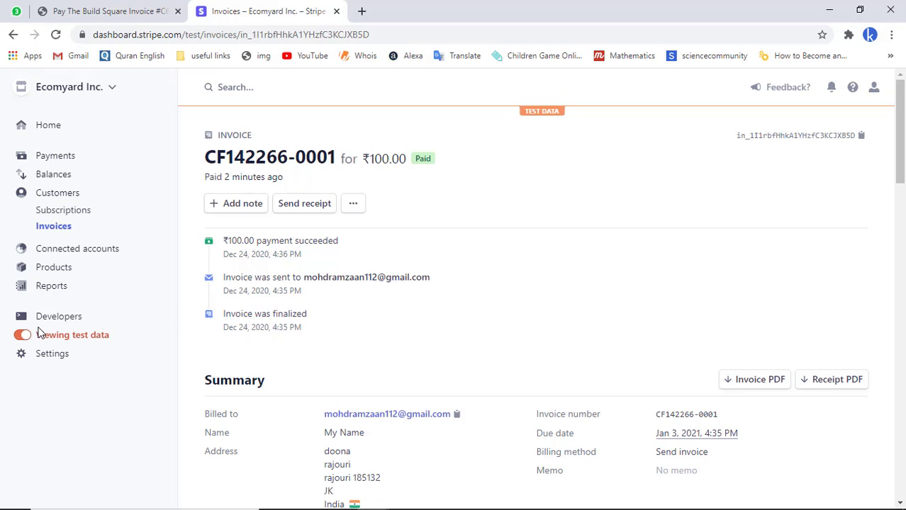
- Turn off Viewing test data and open Customers > Invoices by searching 'invoi'
left_click(22, 337)
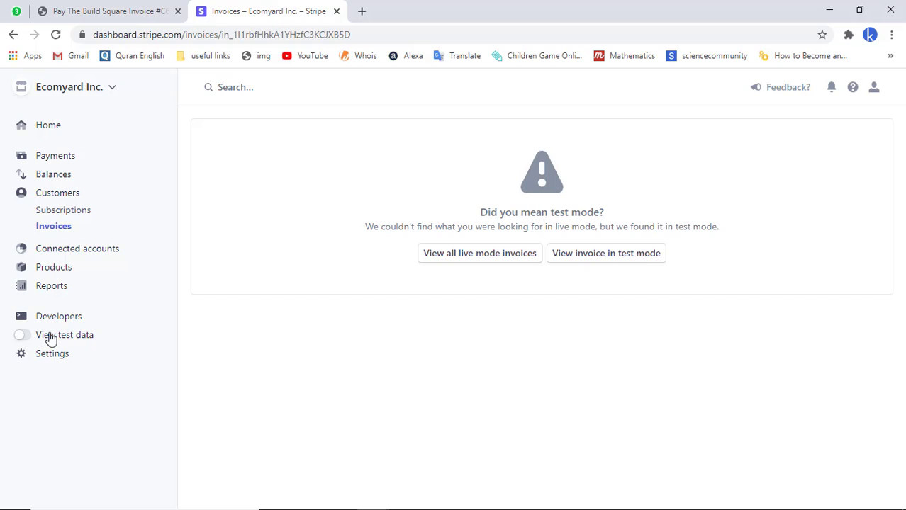
left_click(302, 84)
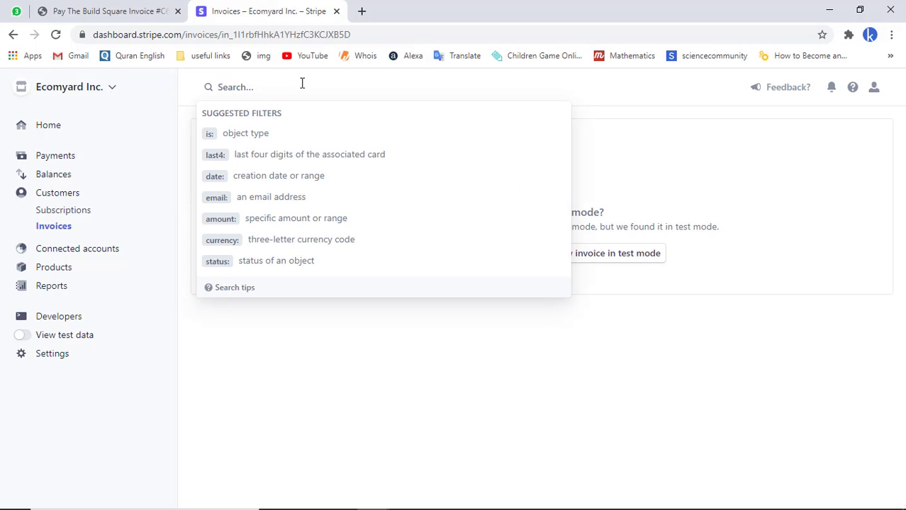
type("invoices")
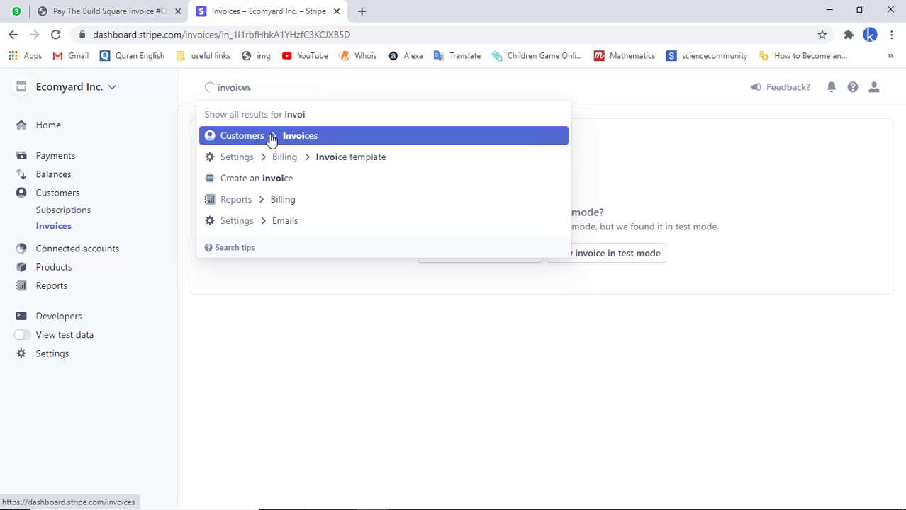
left_click(272, 138)
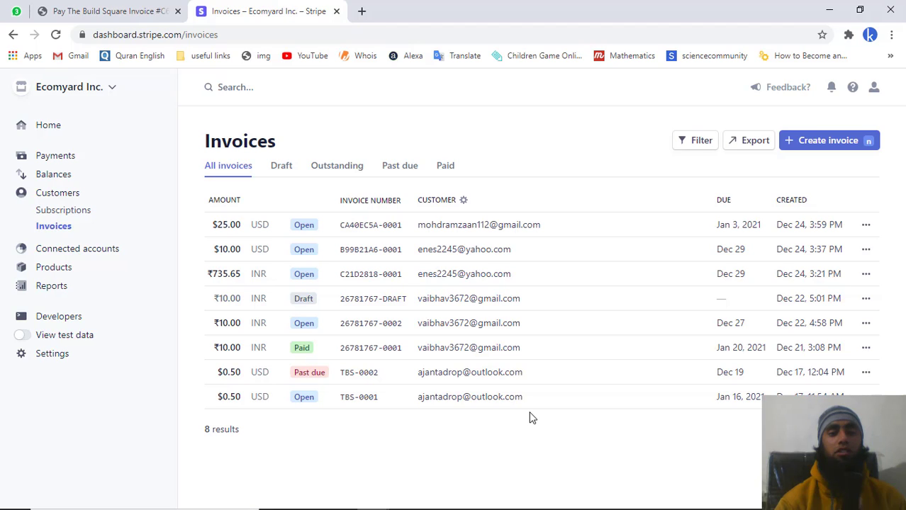
- Create a new invoice and add a new customer named 'My Name'
left_click(828, 142)
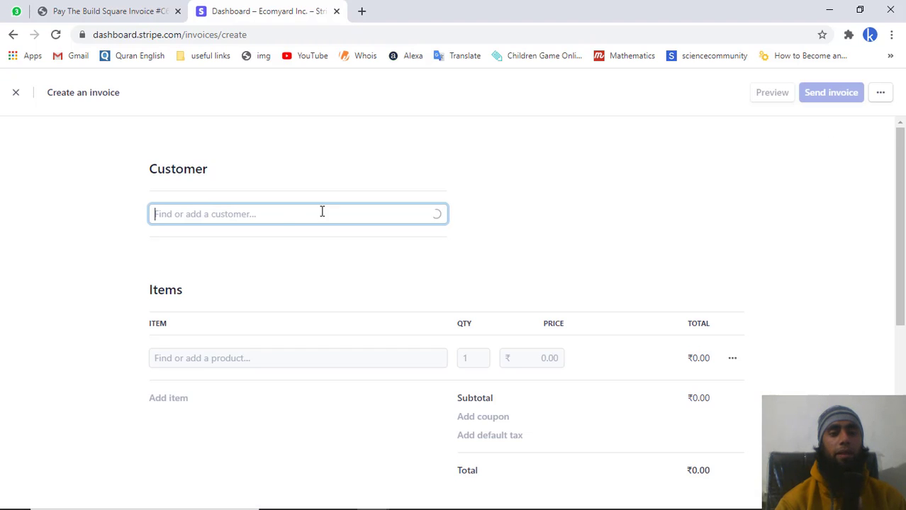
type("My")
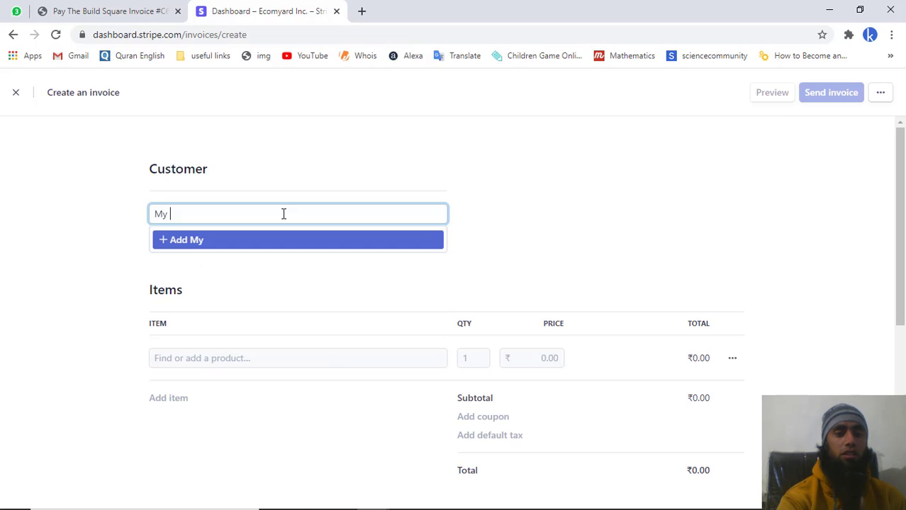
type(" Co")
key("BackSpace")
key("BackSpace")
type("N")
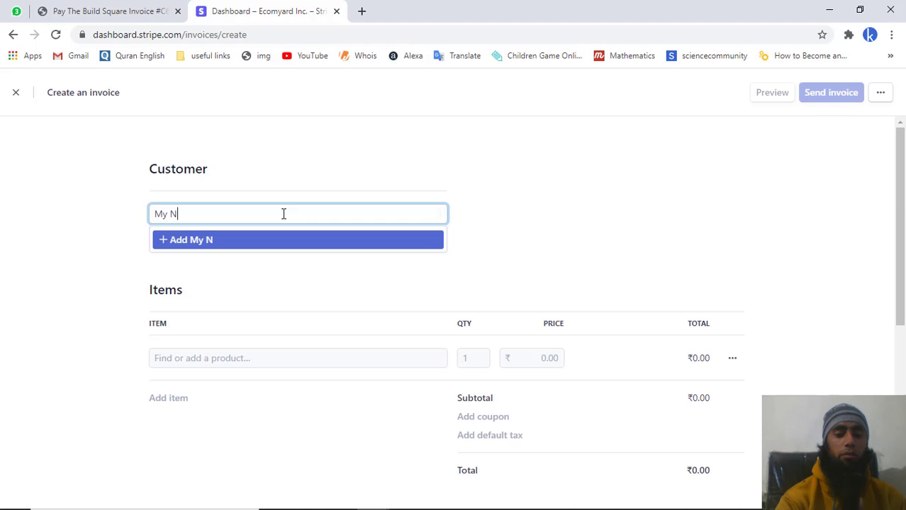
type("ame")
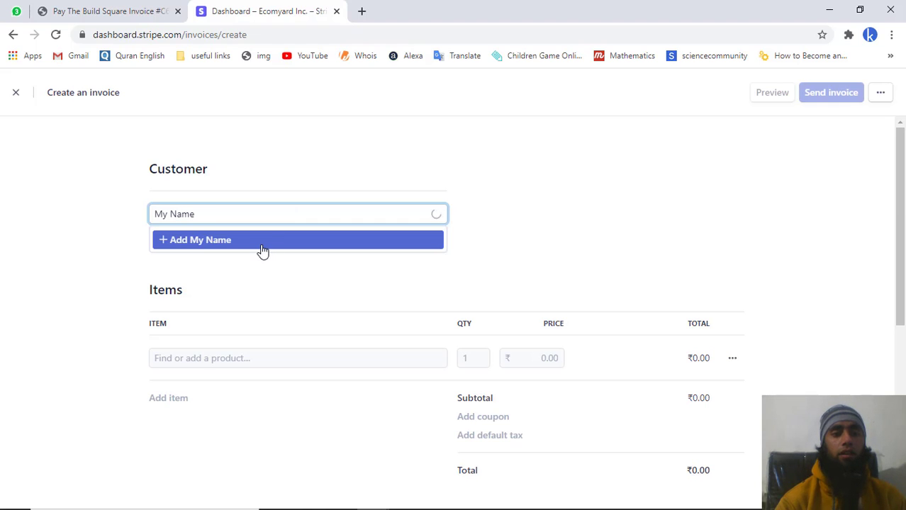
left_click(253, 244)
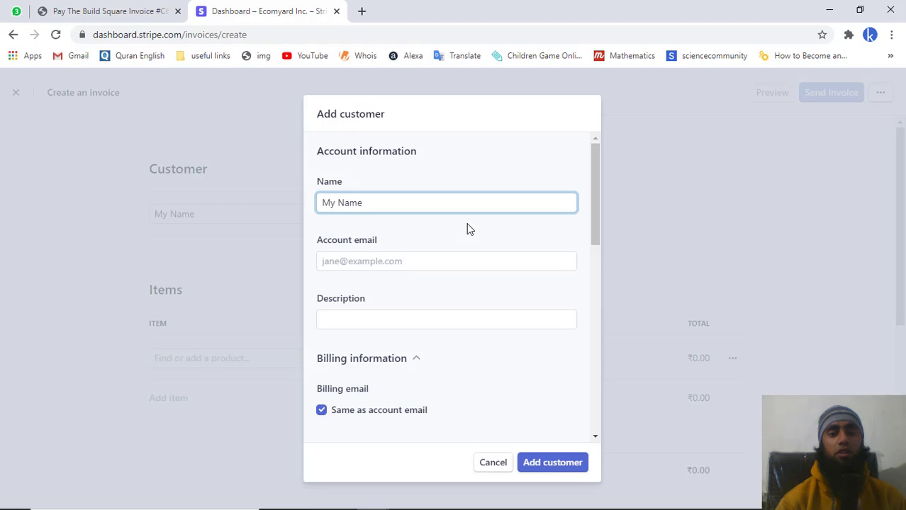
- Fill the account email from a suggestion and set the description to 'Digital service'
left_click(378, 258)
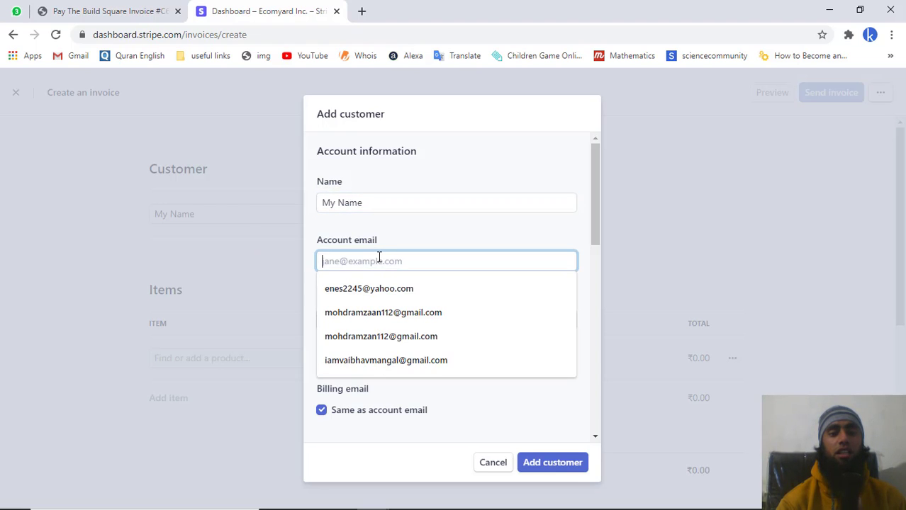
left_click(378, 338)
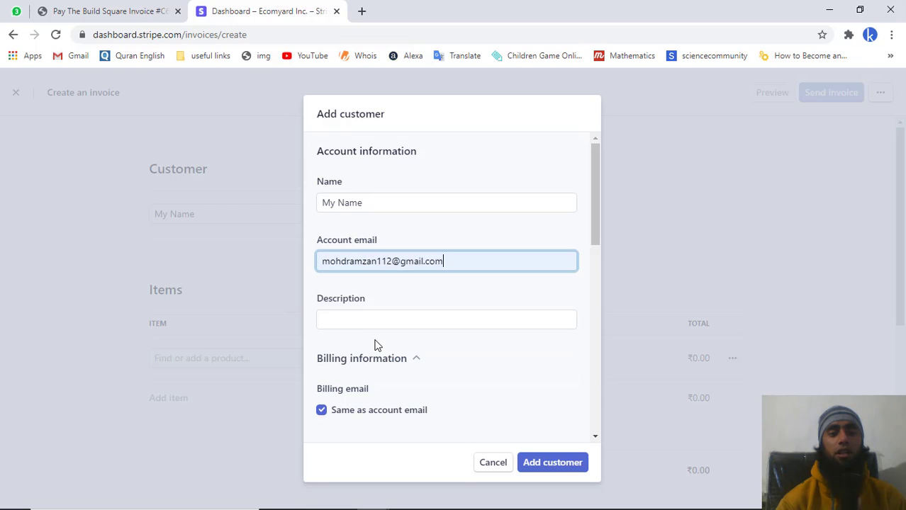
left_click(368, 262)
type("a")
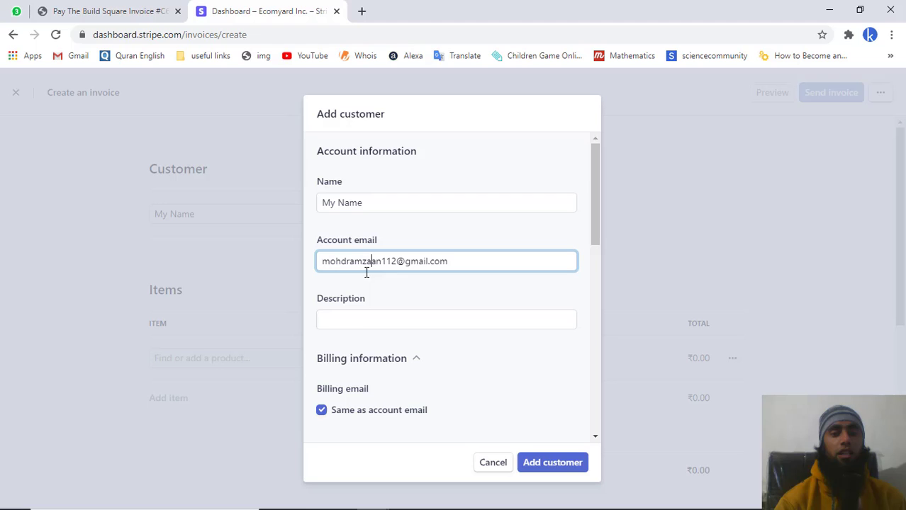
left_click(358, 320)
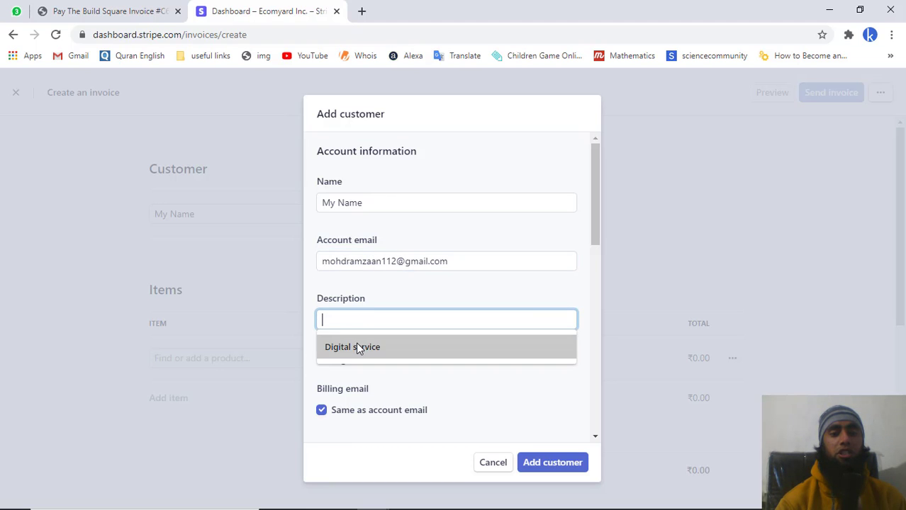
left_click(356, 347)
scroll(357, 348, "down", 5)
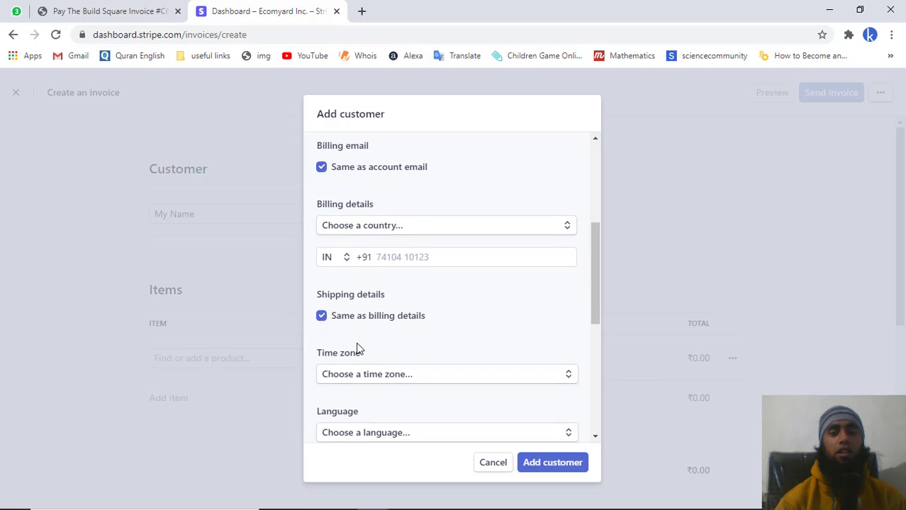
left_click(398, 228)
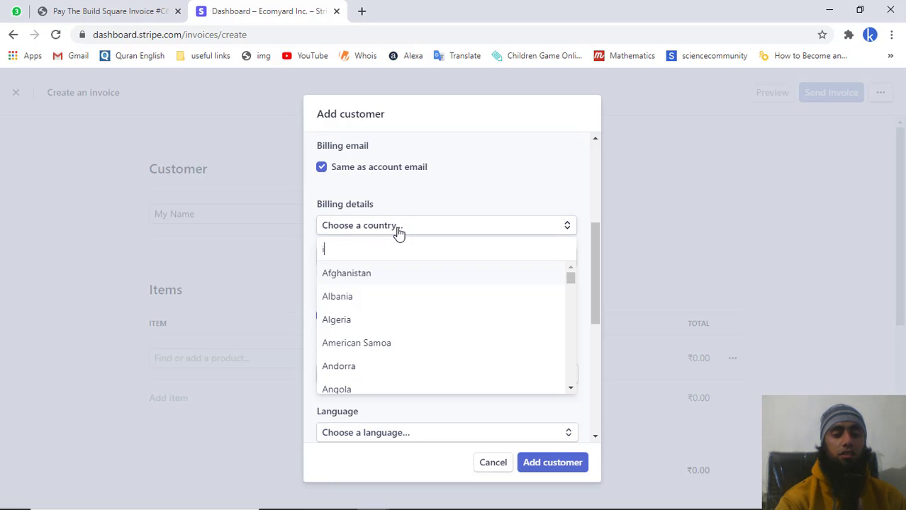
type("indi")
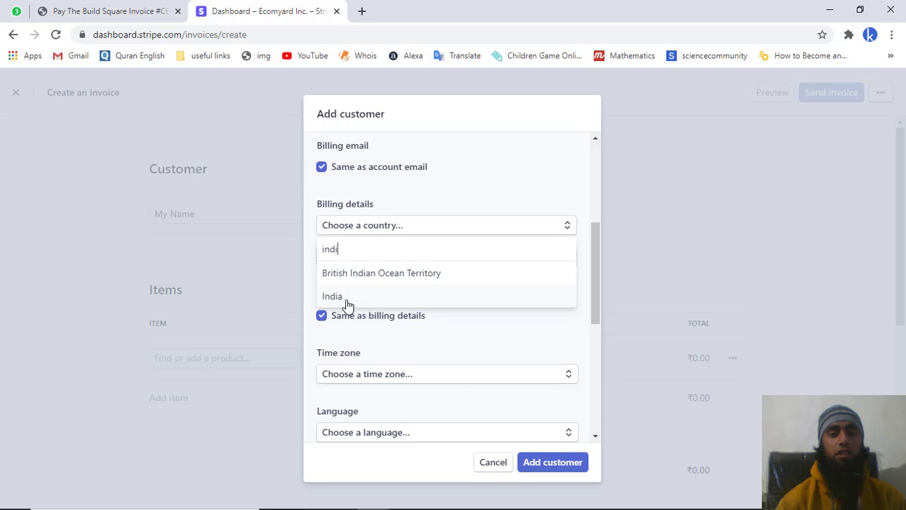
left_click(347, 298)
left_click(379, 252)
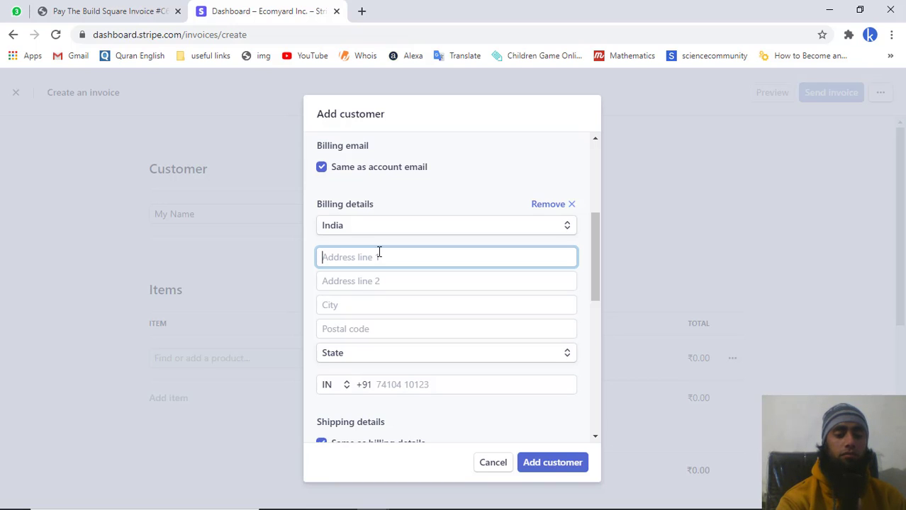
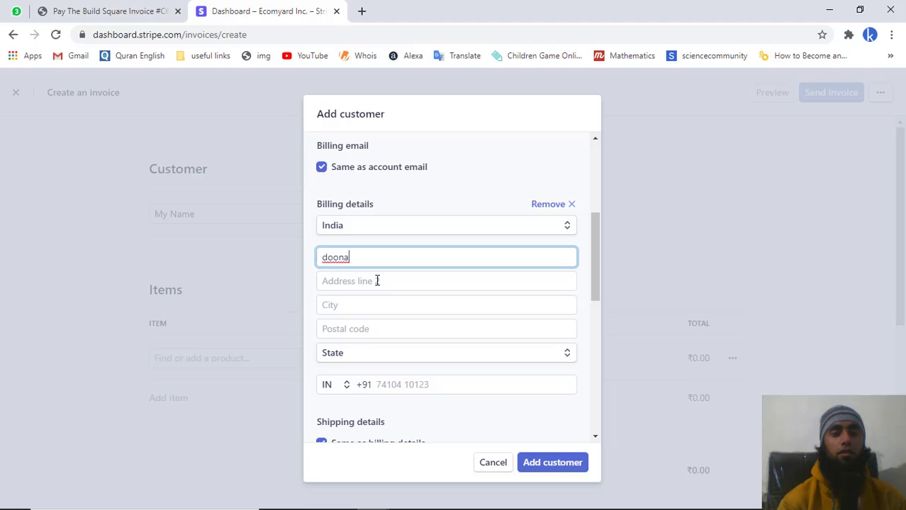
left_click(377, 281)
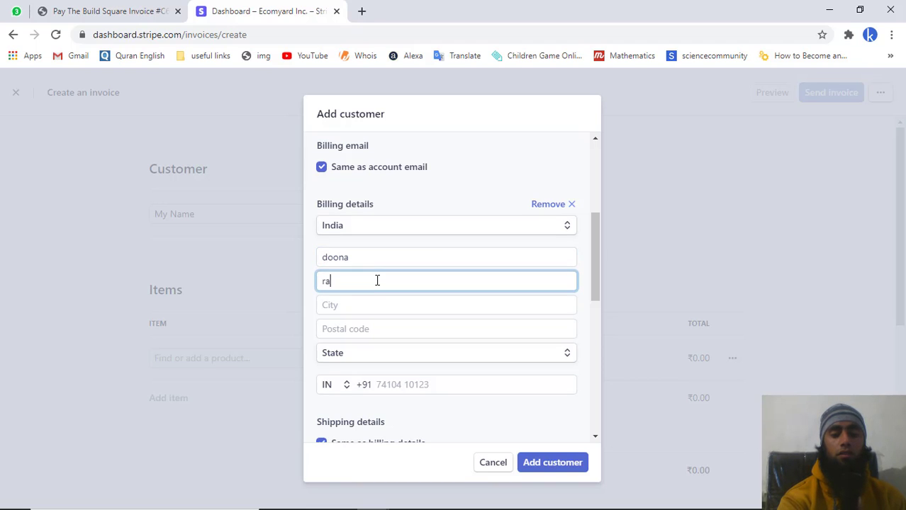
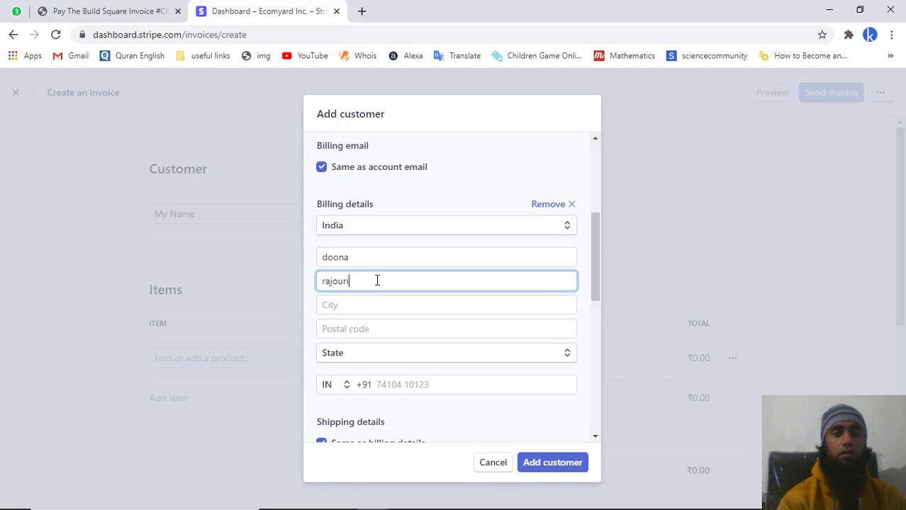
- Enter city rajouri, postal code 185134 and state Jammu & Kashmir
left_click(373, 304)
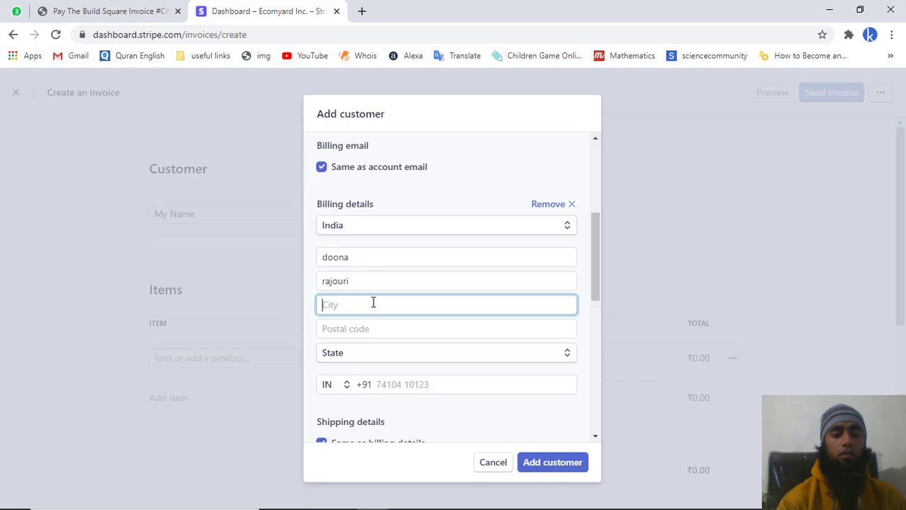
type("ra")
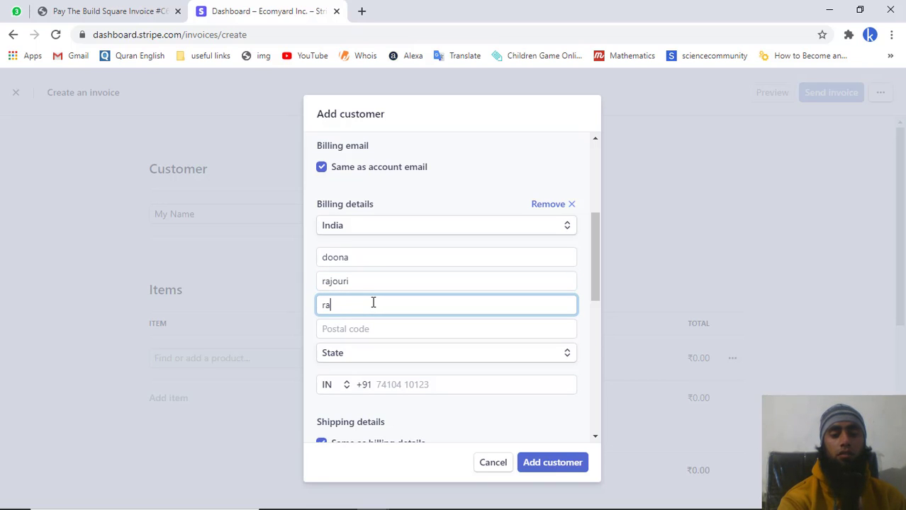
type("jour")
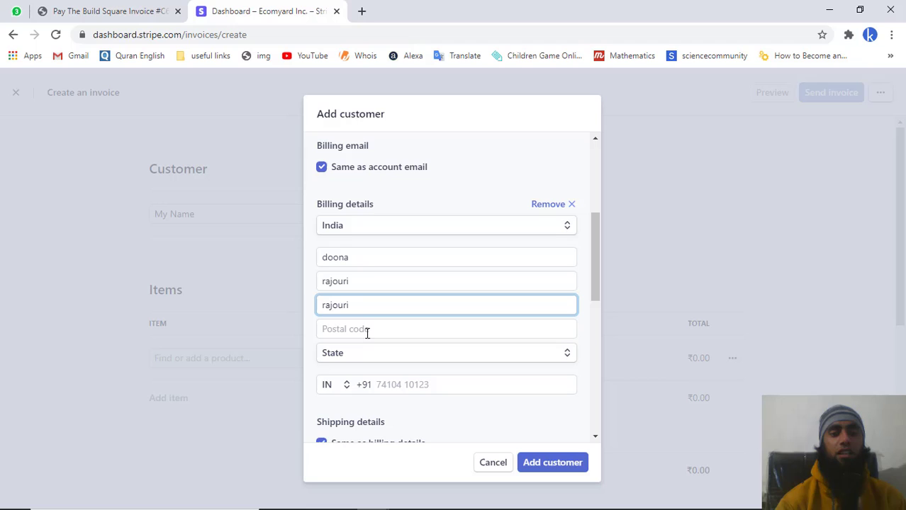
type("i")
left_click(368, 327)
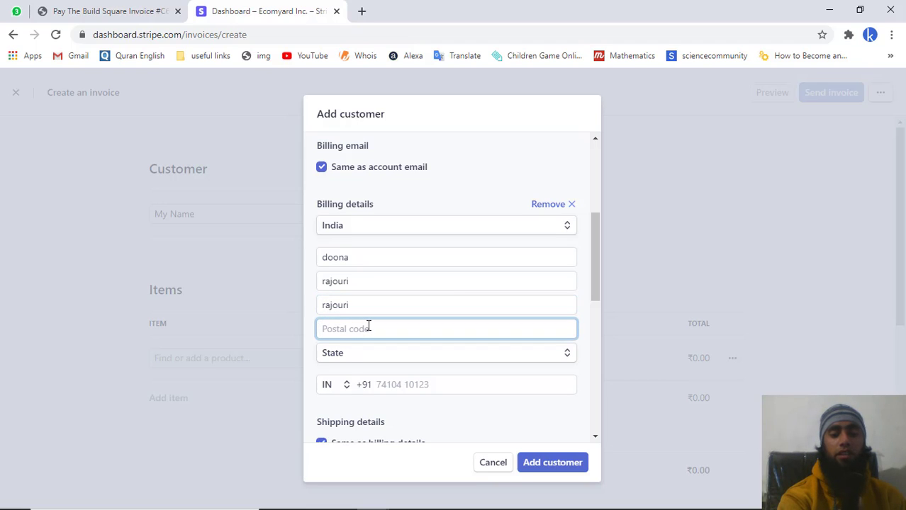
type("1851")
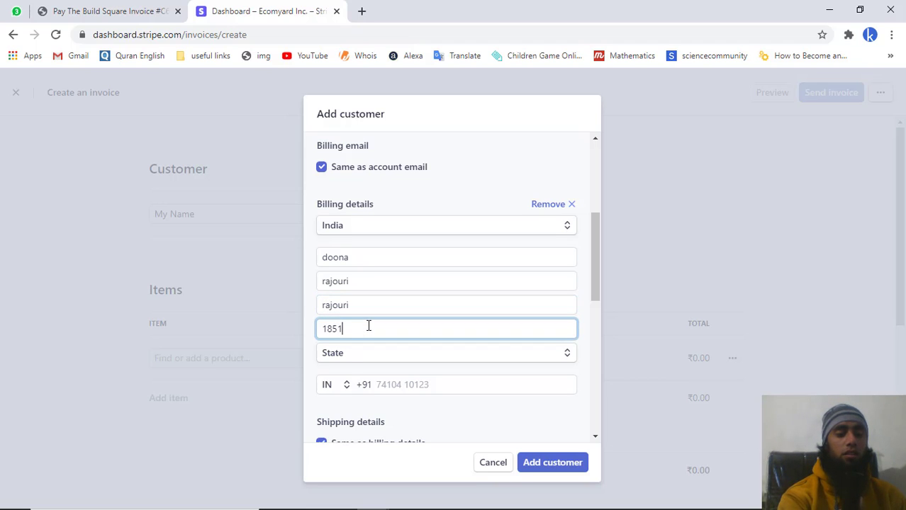
type("34")
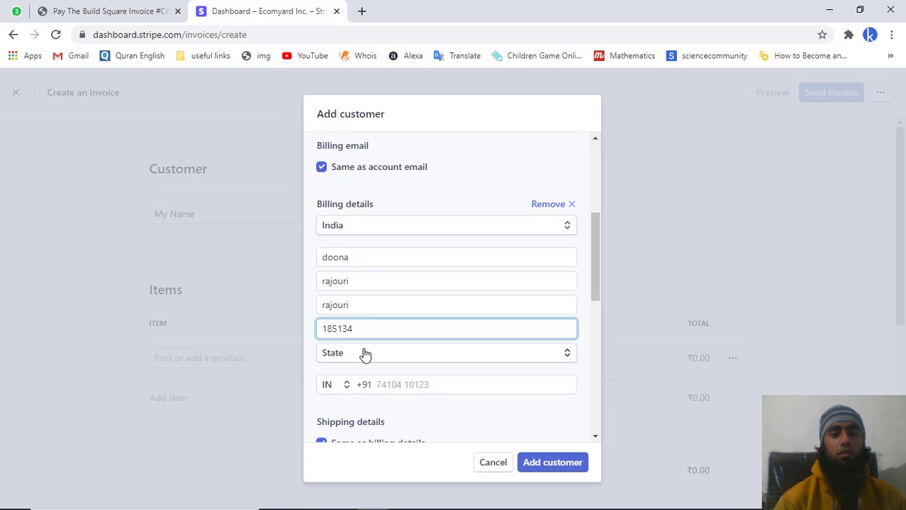
left_click(366, 356)
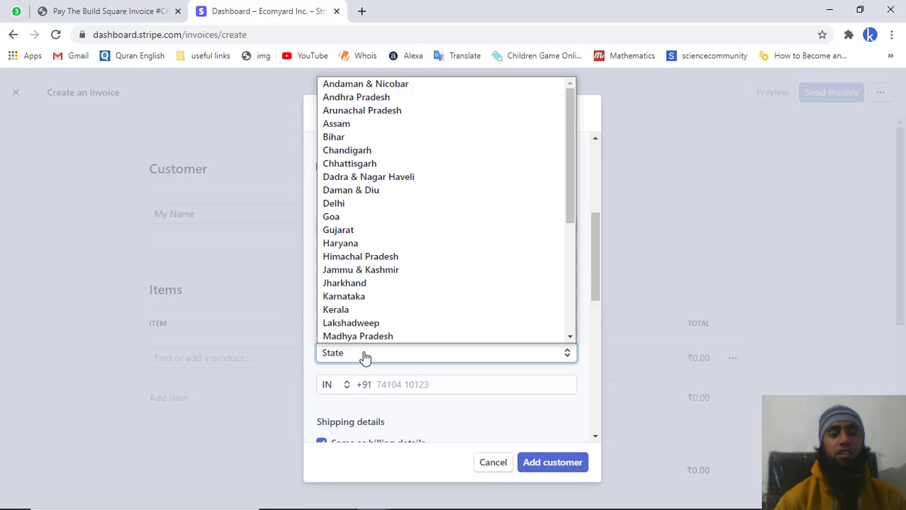
left_click(377, 273)
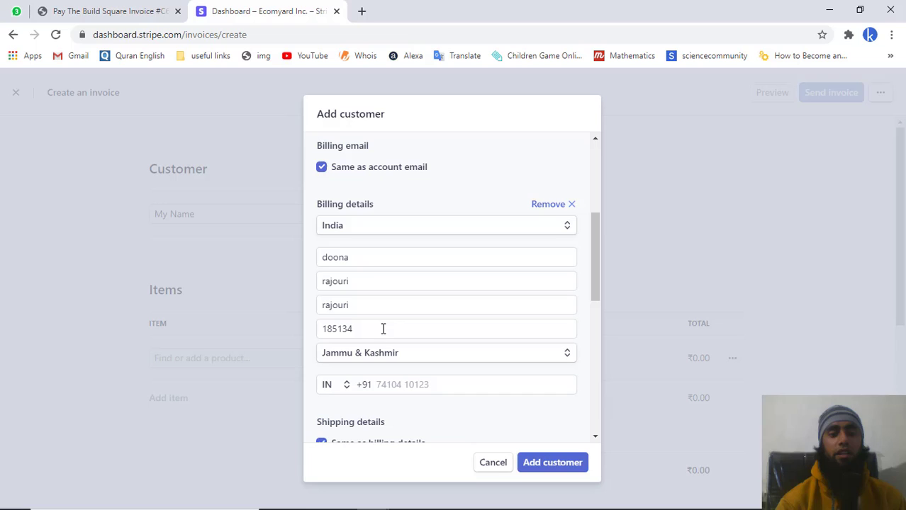
- Fill in the suggested phone number and set currency to INR - Indian Rupee
scroll(384, 352, "down", 2)
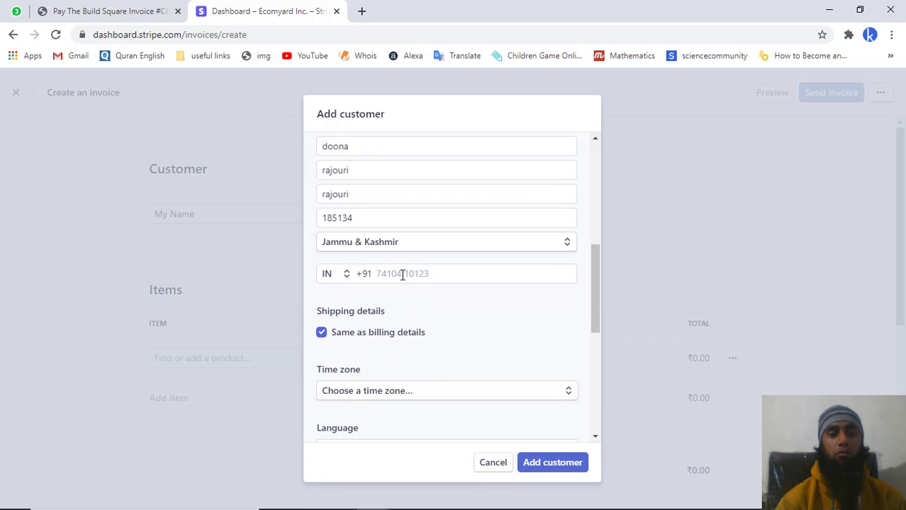
left_click(402, 275)
left_click(400, 305)
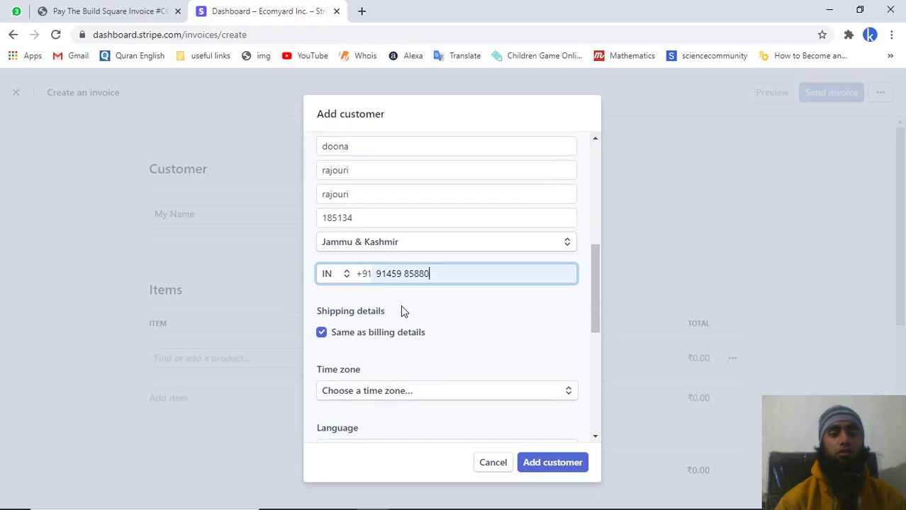
scroll(401, 311, "down", 4)
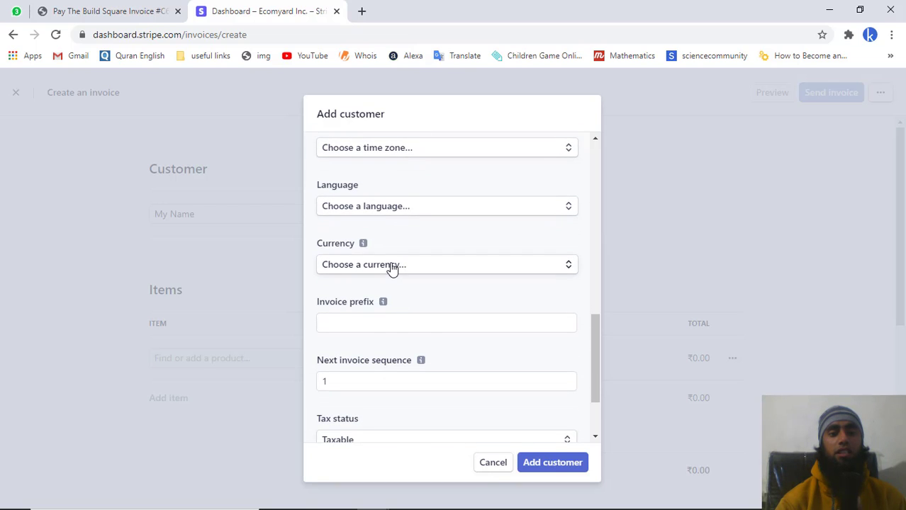
left_click(392, 268)
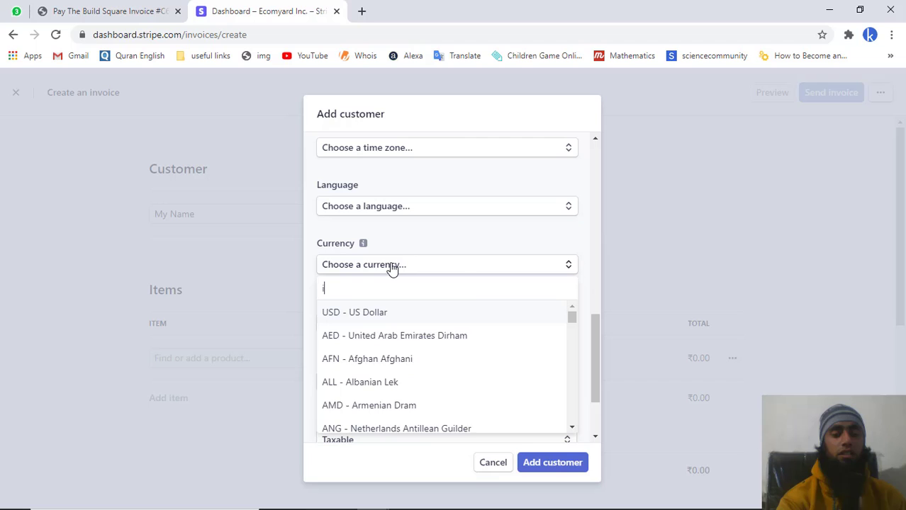
type("inr")
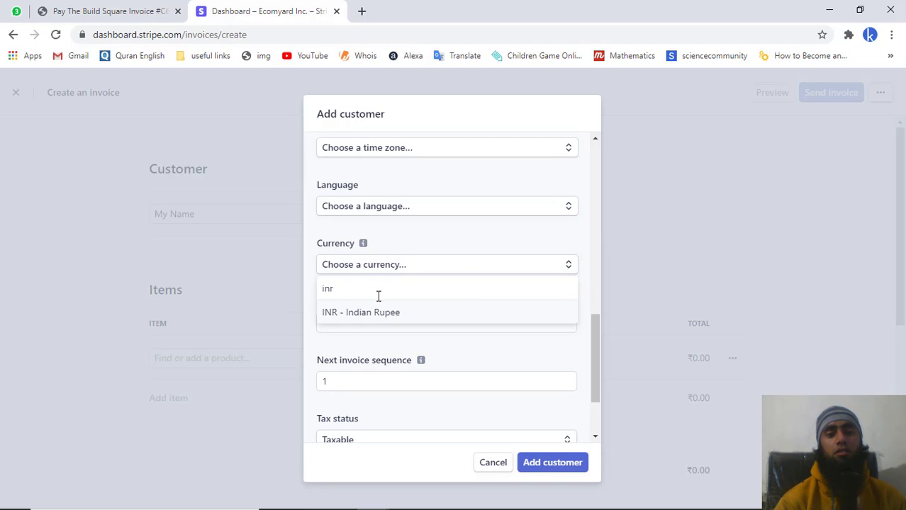
left_click(378, 317)
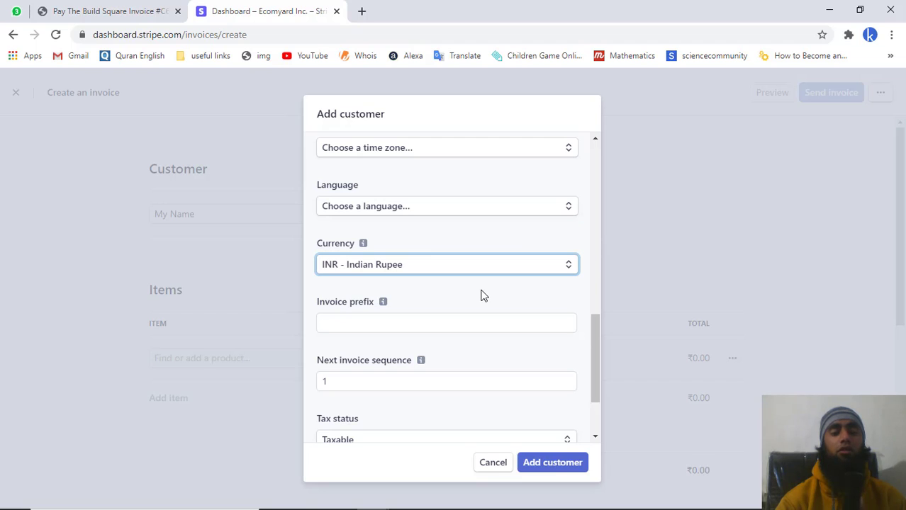
- Set language English and time zone Asia - Kolkata, then add the customer
scroll(480, 296, "up", 1)
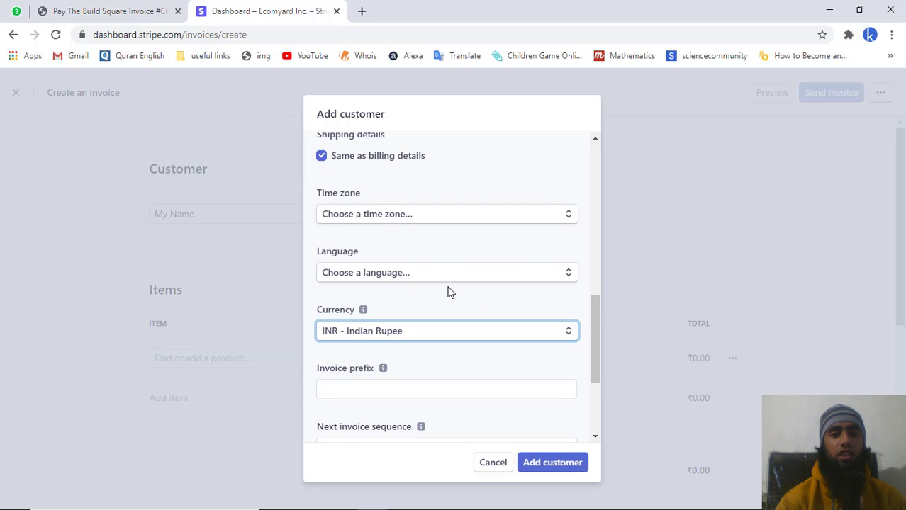
left_click(440, 277)
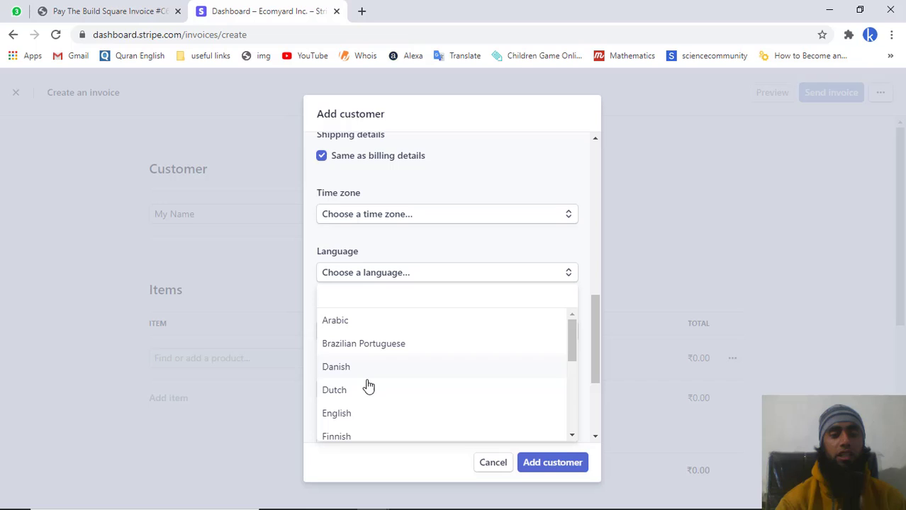
left_click(349, 418)
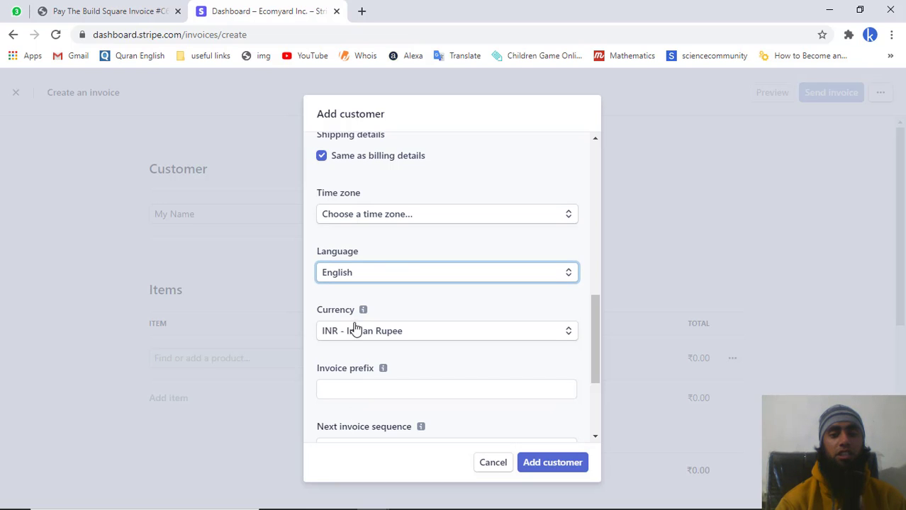
left_click(367, 216)
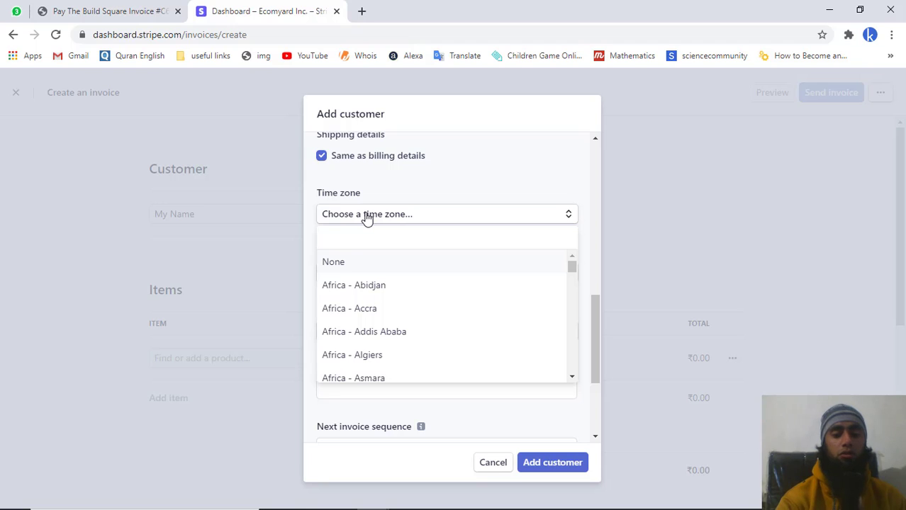
type("kolk")
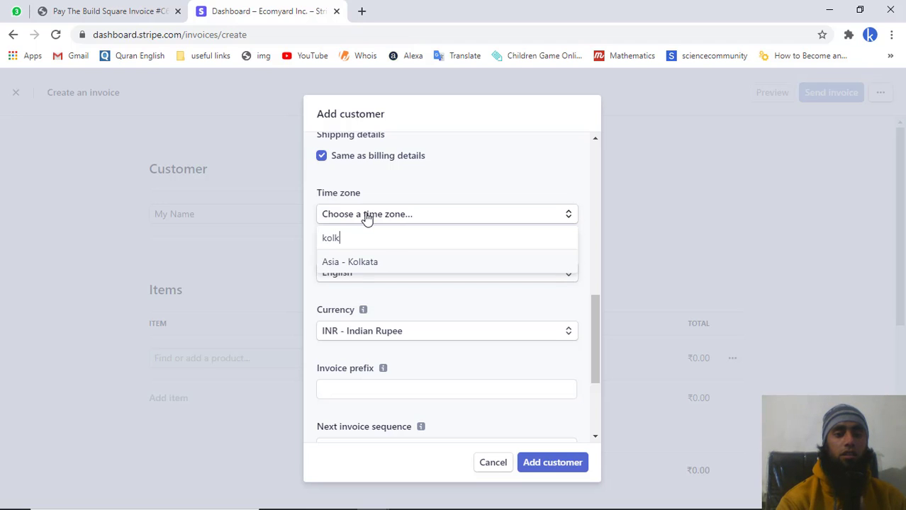
left_click(357, 264)
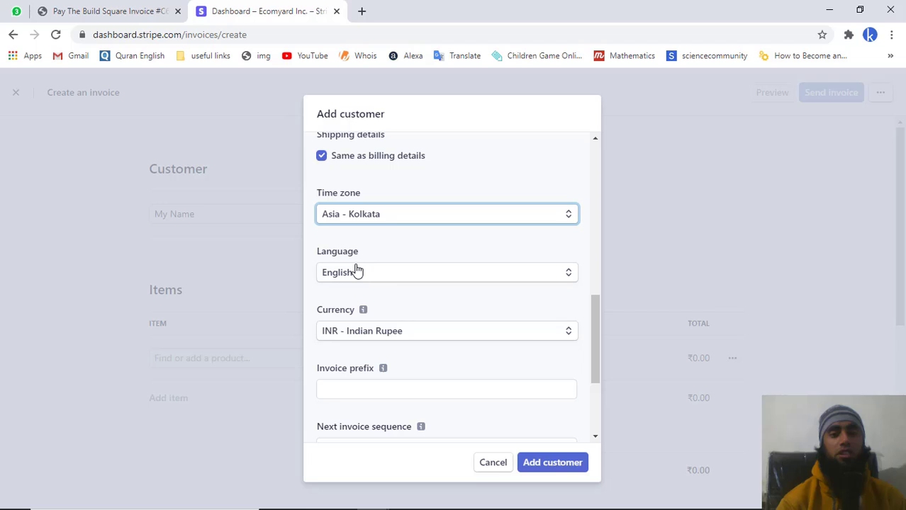
scroll(492, 394, "down", 2)
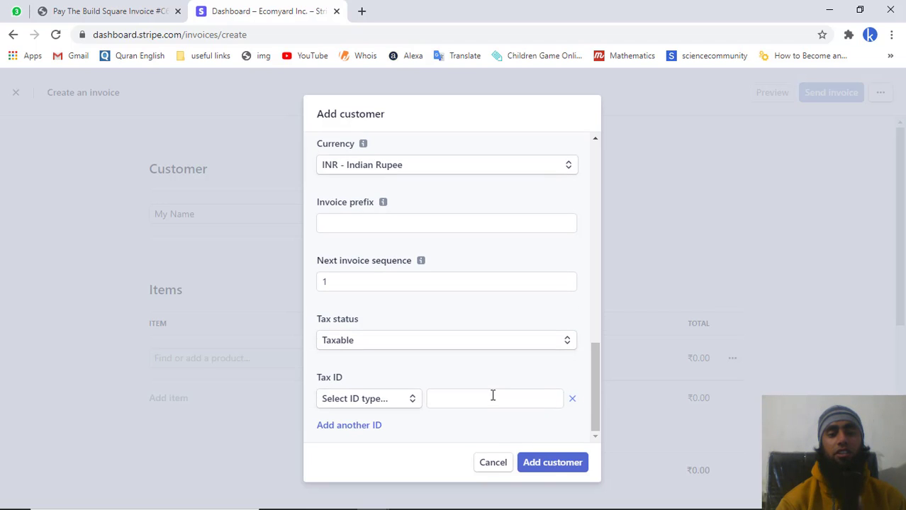
left_click(538, 468)
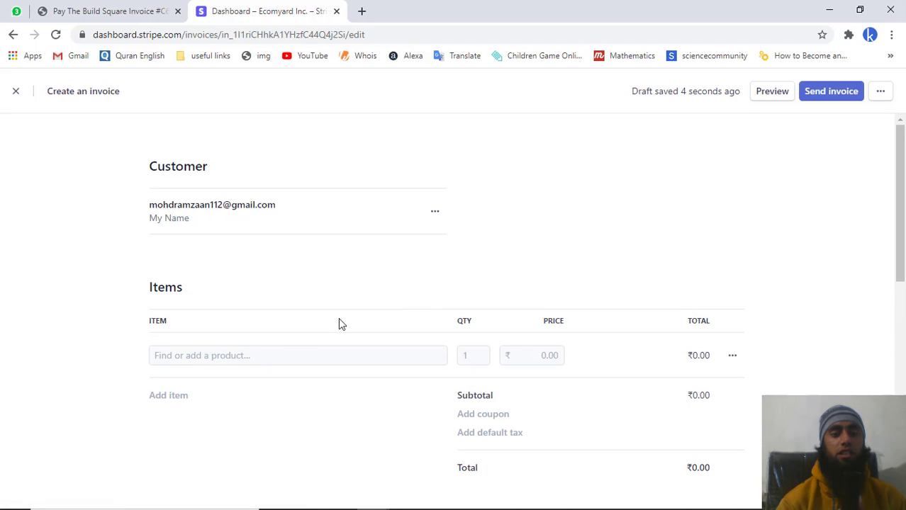
- Add a line item 'My item' priced at ₹110
left_click(218, 355)
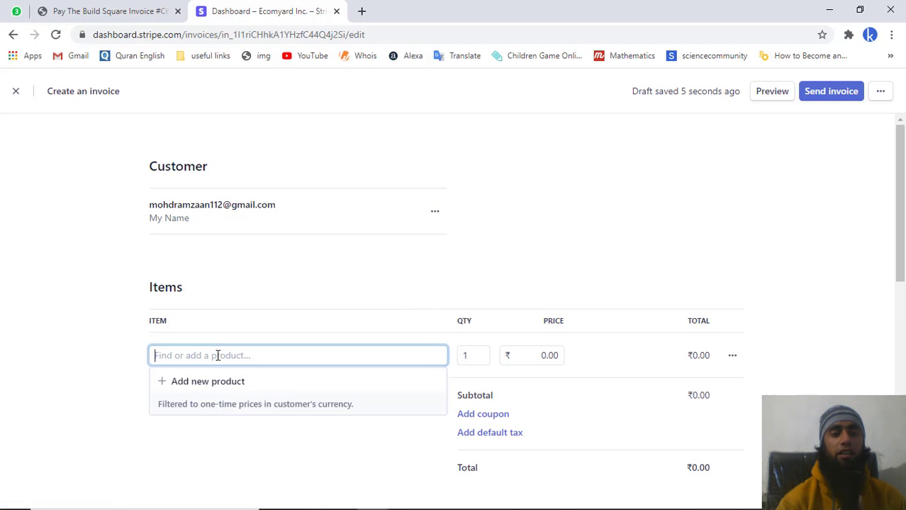
type("My p")
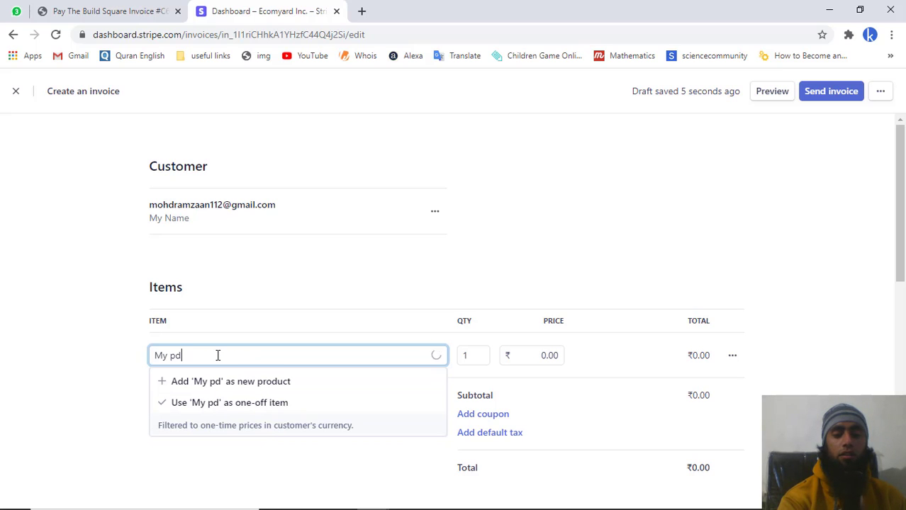
type("i")
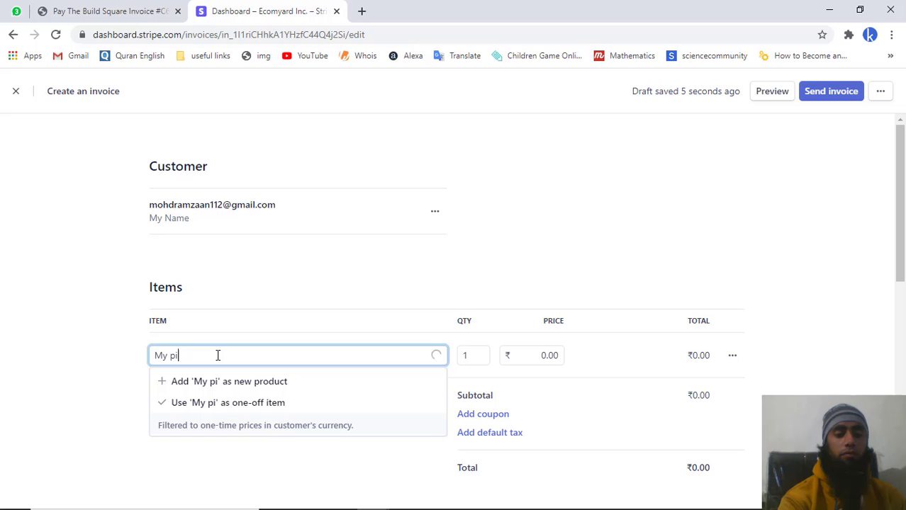
type("tem")
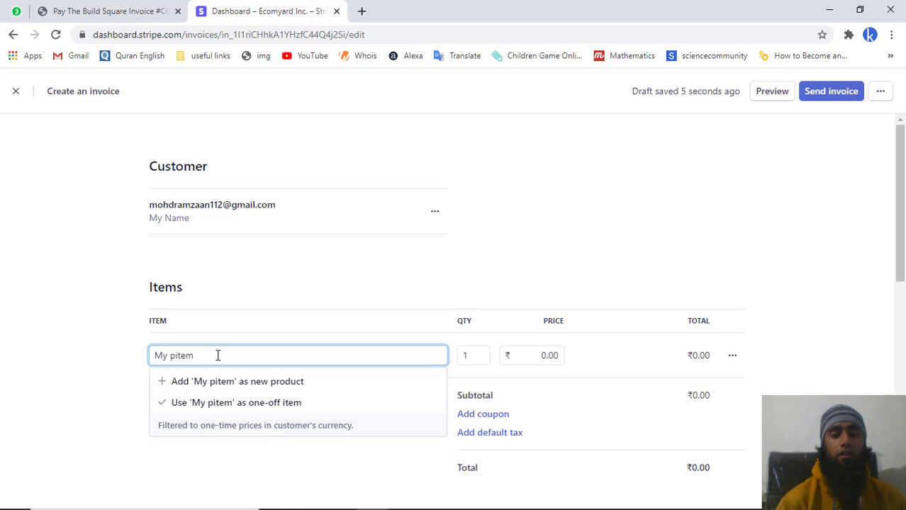
key("BackSpace")
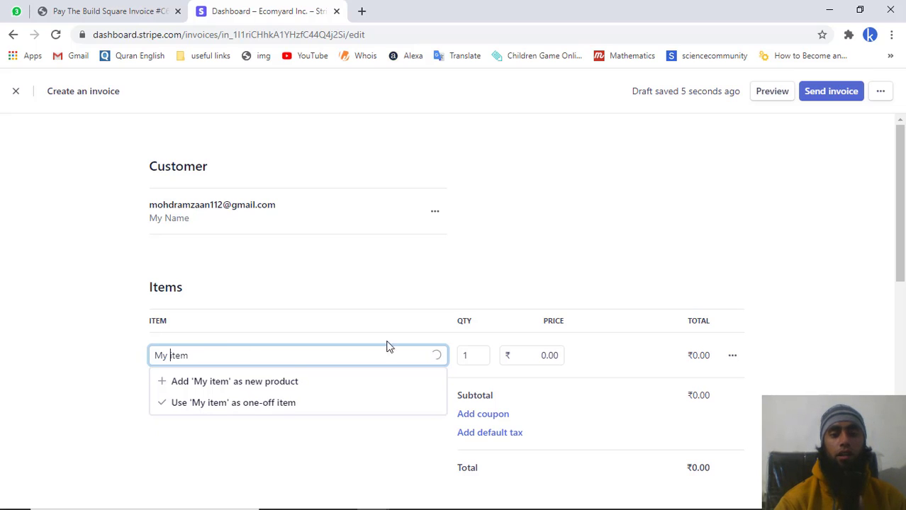
left_click(536, 355)
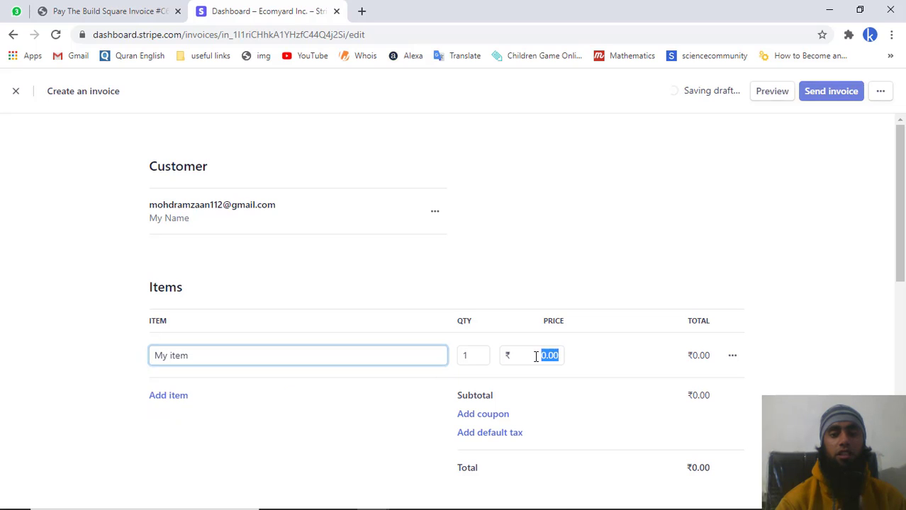
type("110")
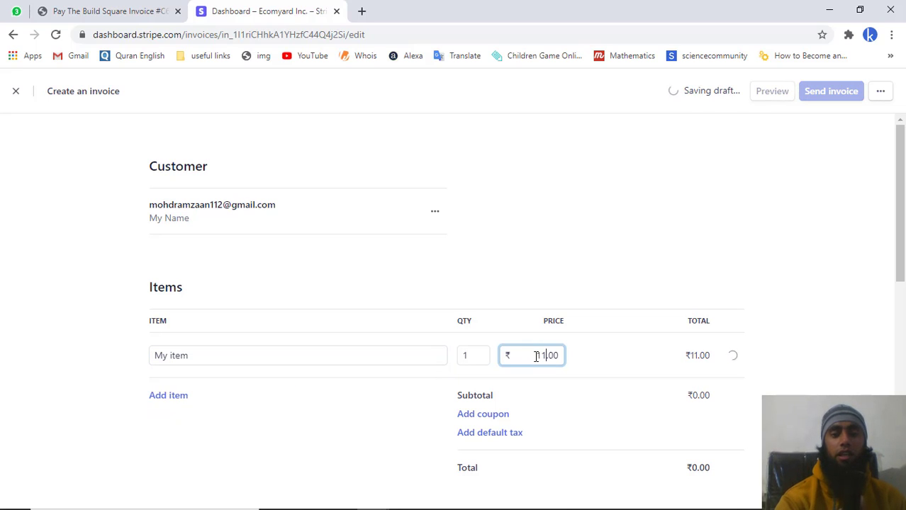
- Set payment due to 10 days and review the accepted payment methods
scroll(495, 415, "down", 8)
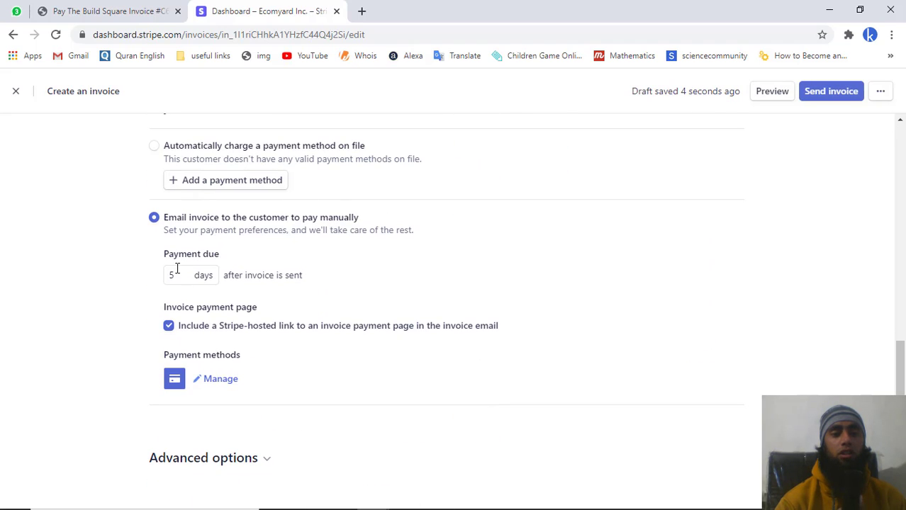
double_click(177, 268)
type("10")
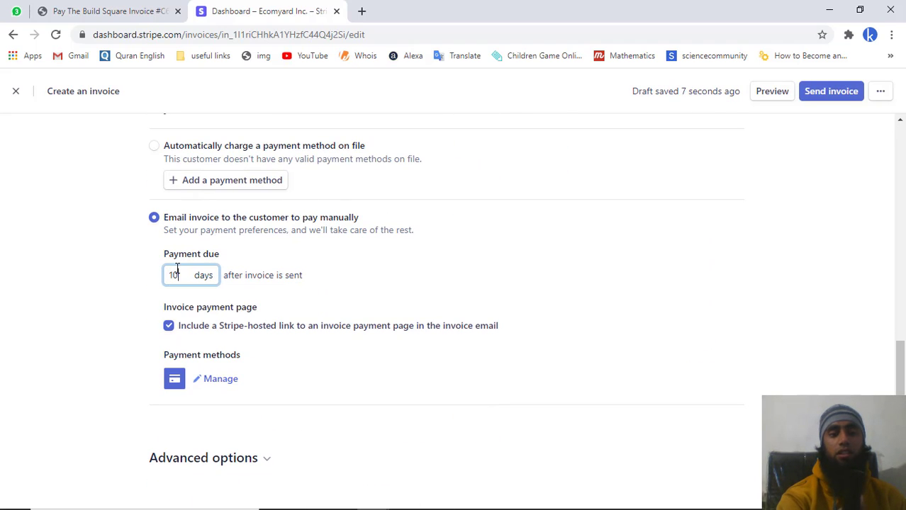
left_click(221, 380)
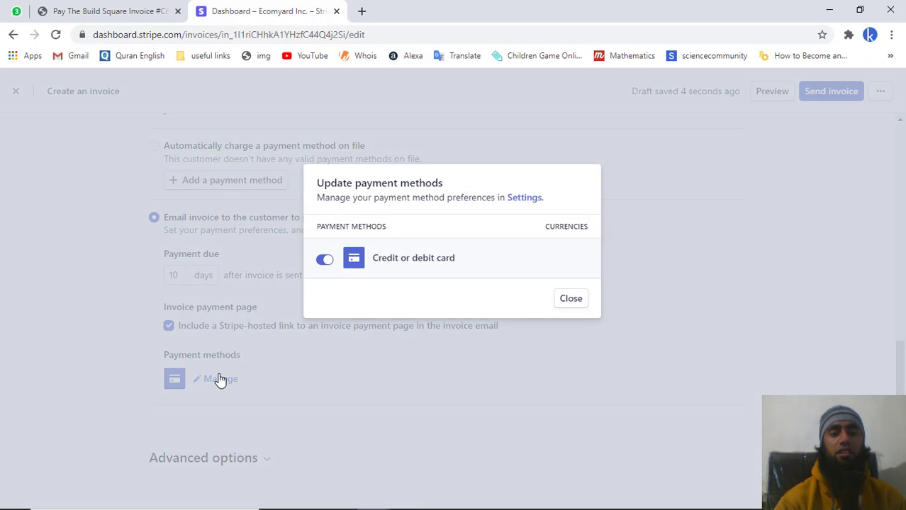
left_click(569, 300)
scroll(740, 204, "up", 10)
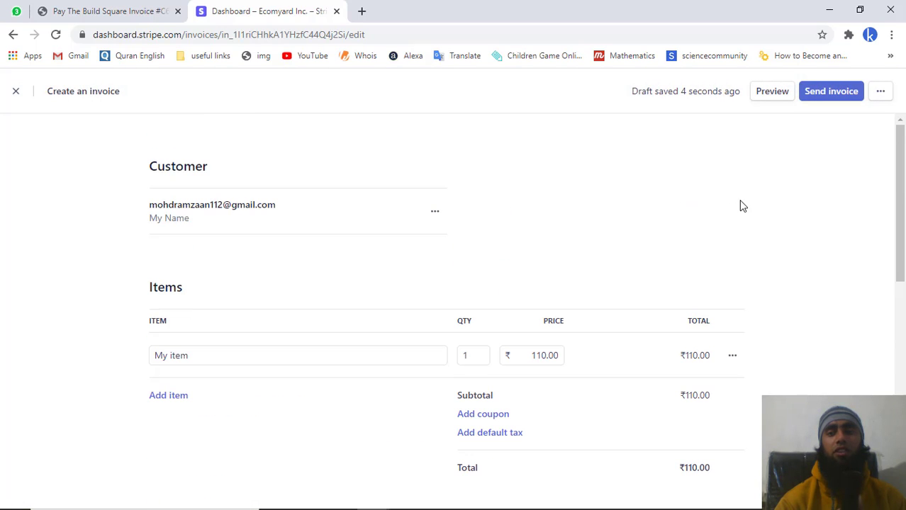
- Review the Send invoice preview and confirm sending the ₹110.00 invoice
left_click(828, 95)
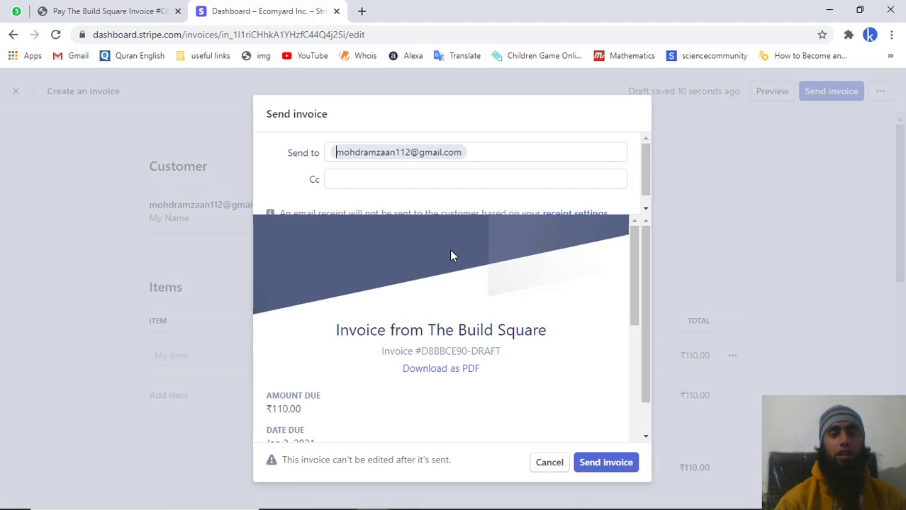
left_click(413, 177)
scroll(419, 315, "down", 2)
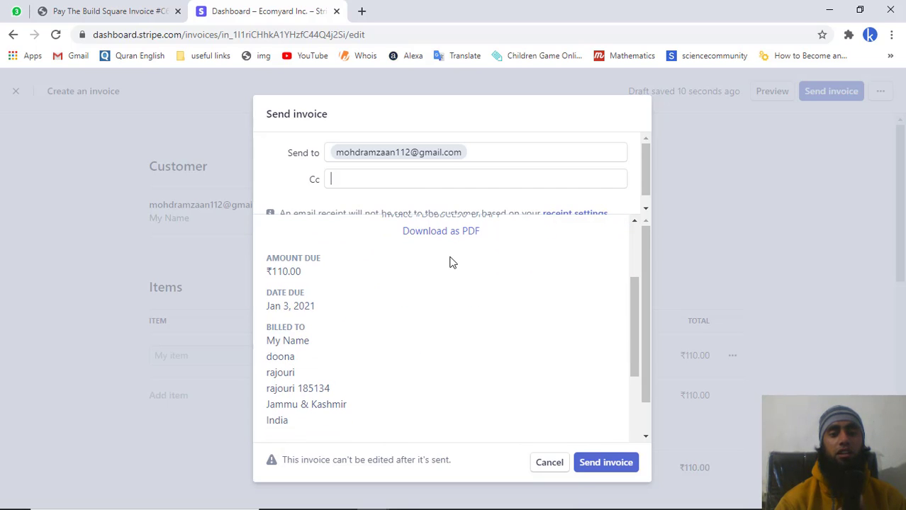
scroll(452, 263, "up", 2)
scroll(452, 263, "down", 5)
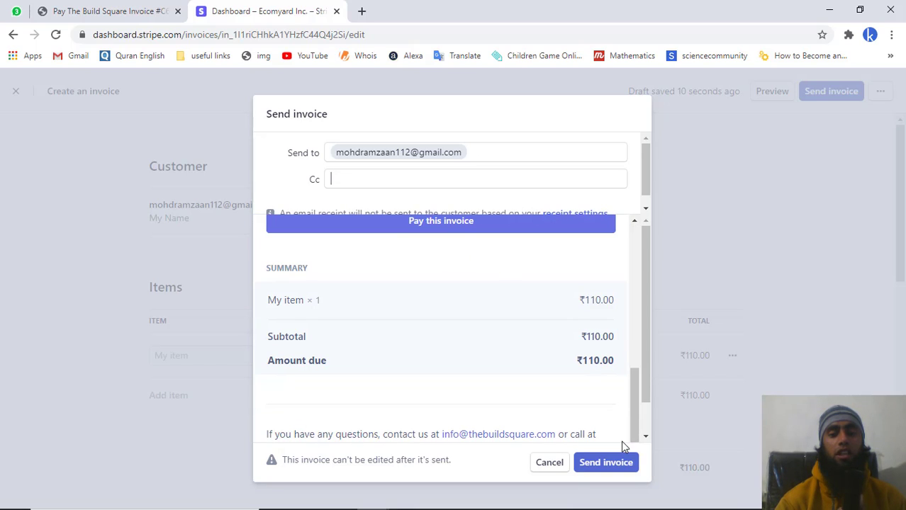
left_click(604, 465)
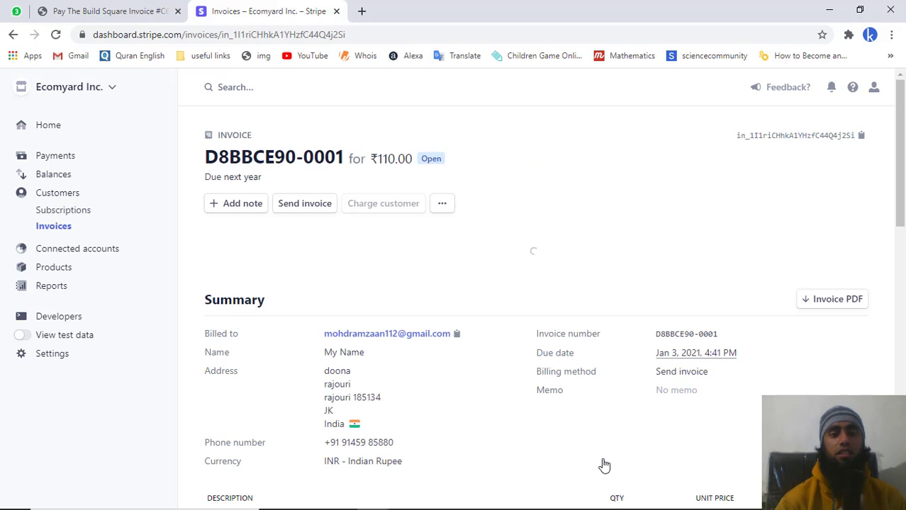
- Copy the Payment page URL from the invoice's Details and start a new incognito Chrome window
scroll(454, 255, "down", 4)
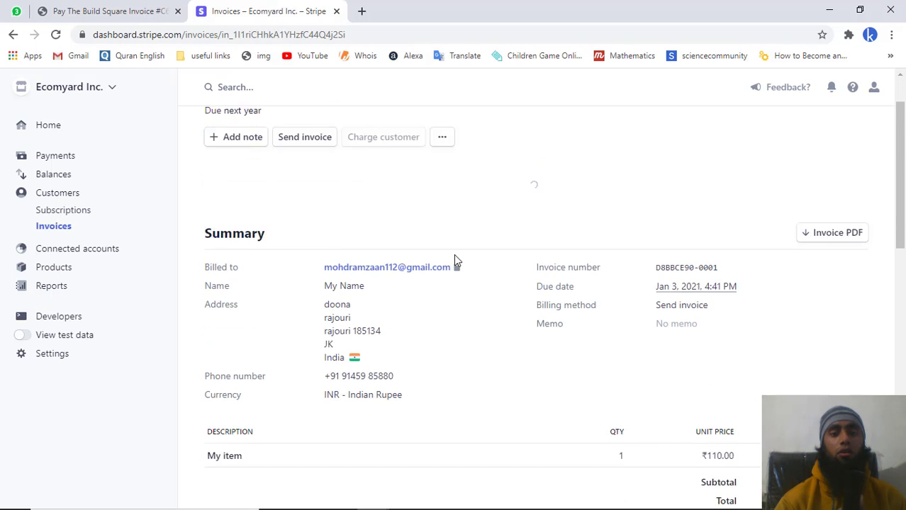
scroll(457, 260, "down", 4)
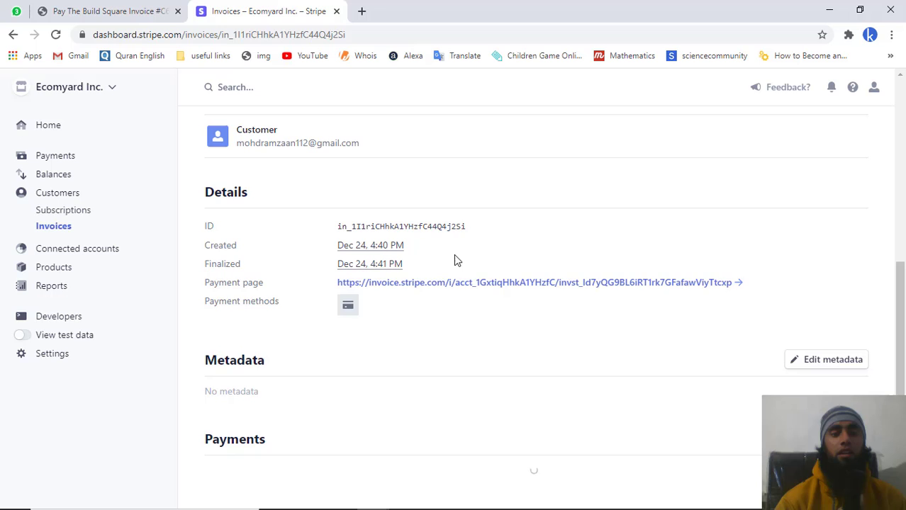
scroll(457, 260, "down", 2)
scroll(456, 261, "up", 2)
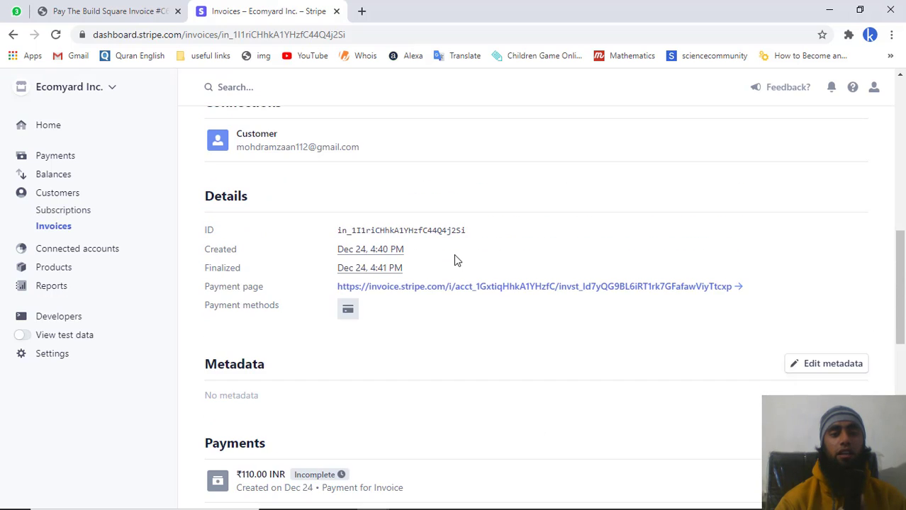
scroll(456, 260, "down", 4)
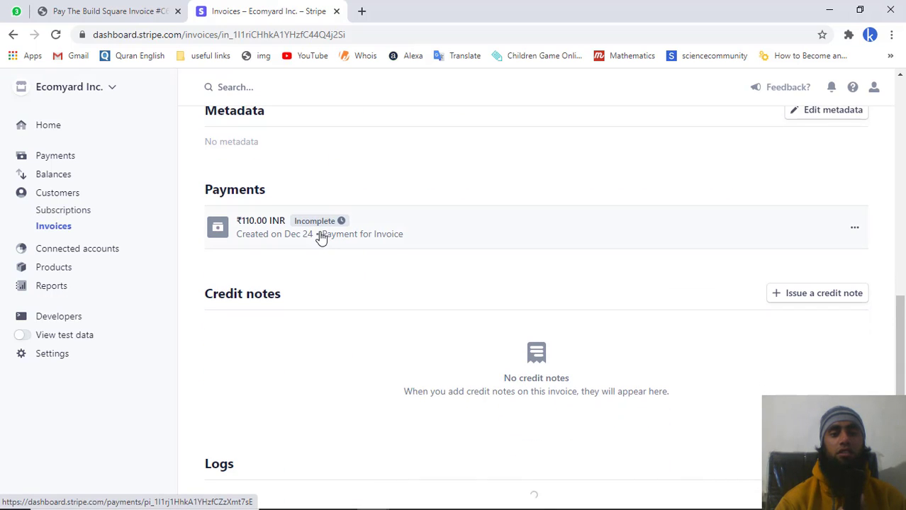
scroll(498, 195, "up", 3)
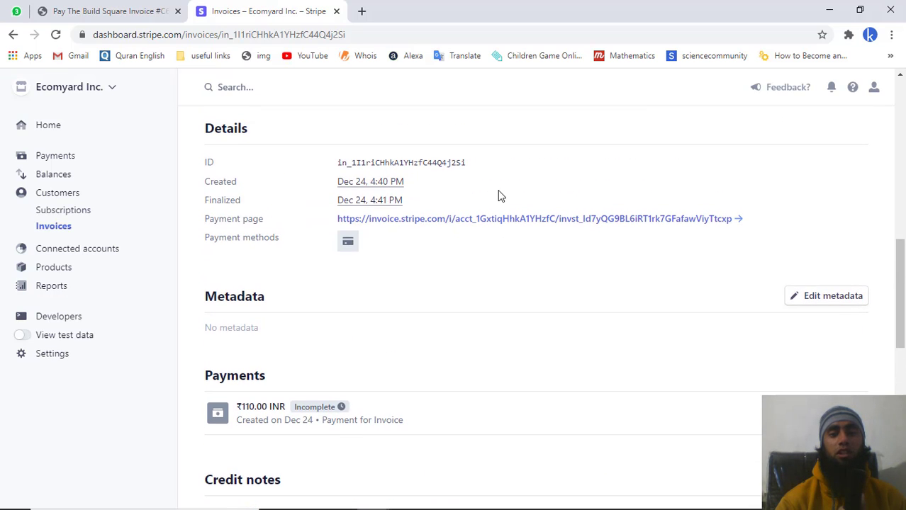
right_click(497, 229)
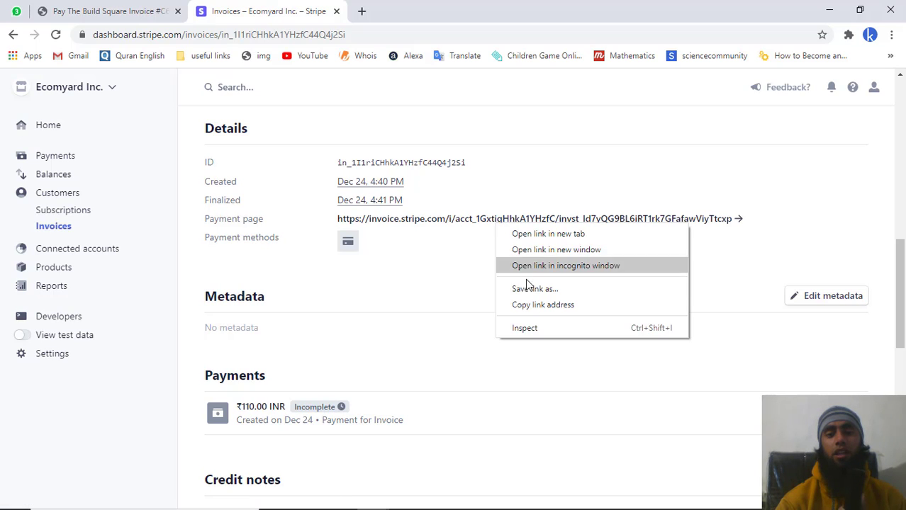
left_click(535, 307)
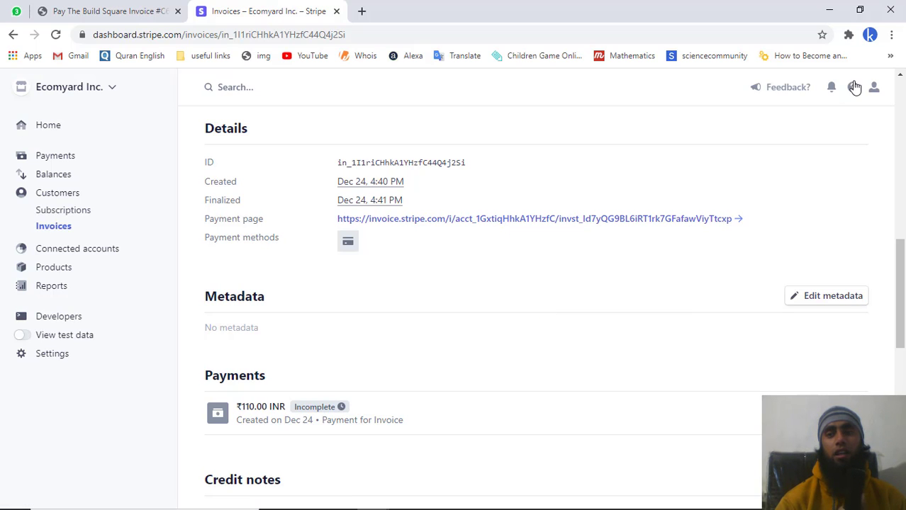
left_click(891, 34)
left_click(851, 85)
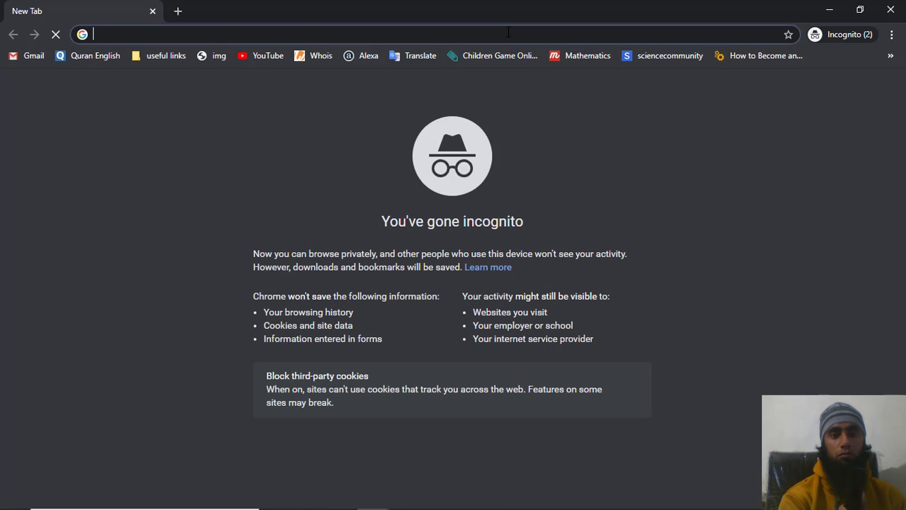
- Load the copied ₹110 invoice payment page in incognito, review it, then return to the dashboard
key("ctrl+v")
key("Return")
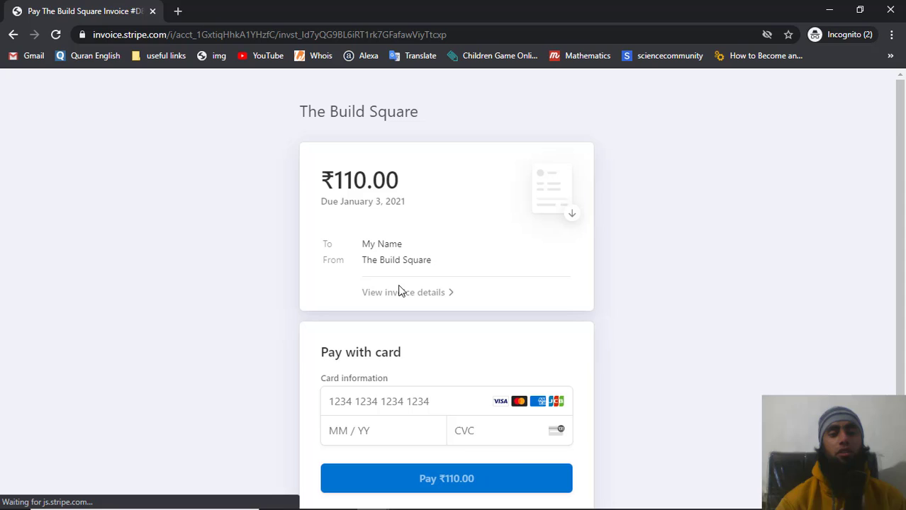
scroll(399, 290, "down", 1)
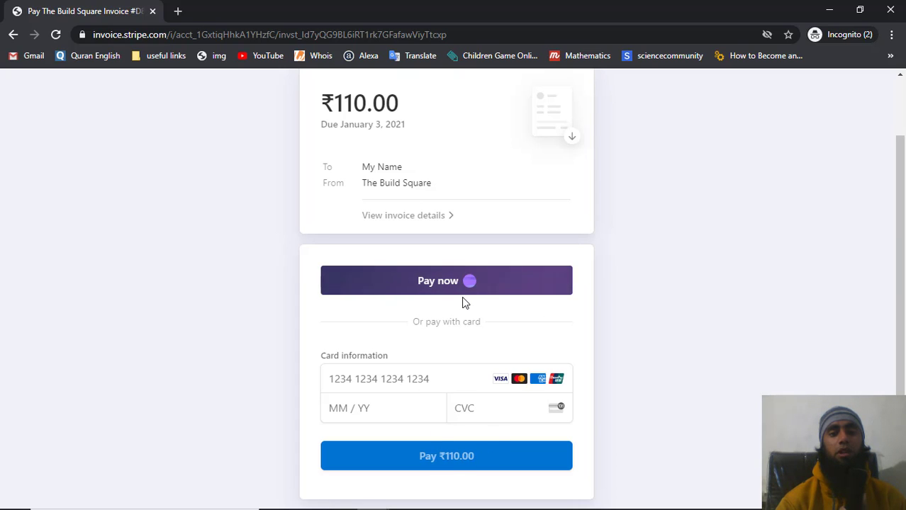
scroll(465, 302, "up", 1)
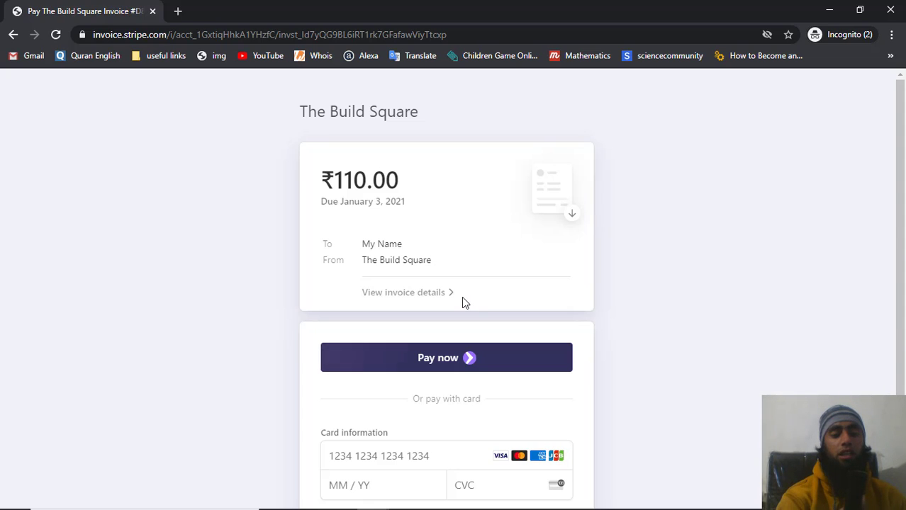
key("alt+Tab")
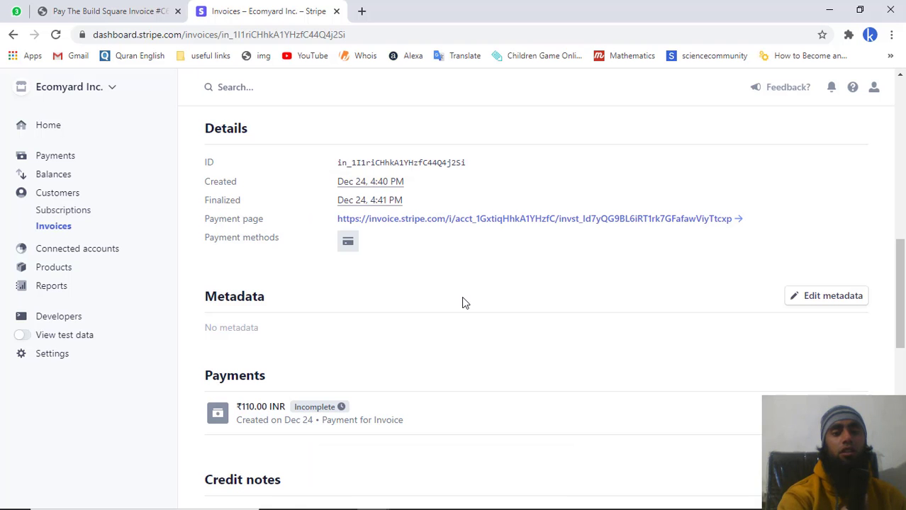